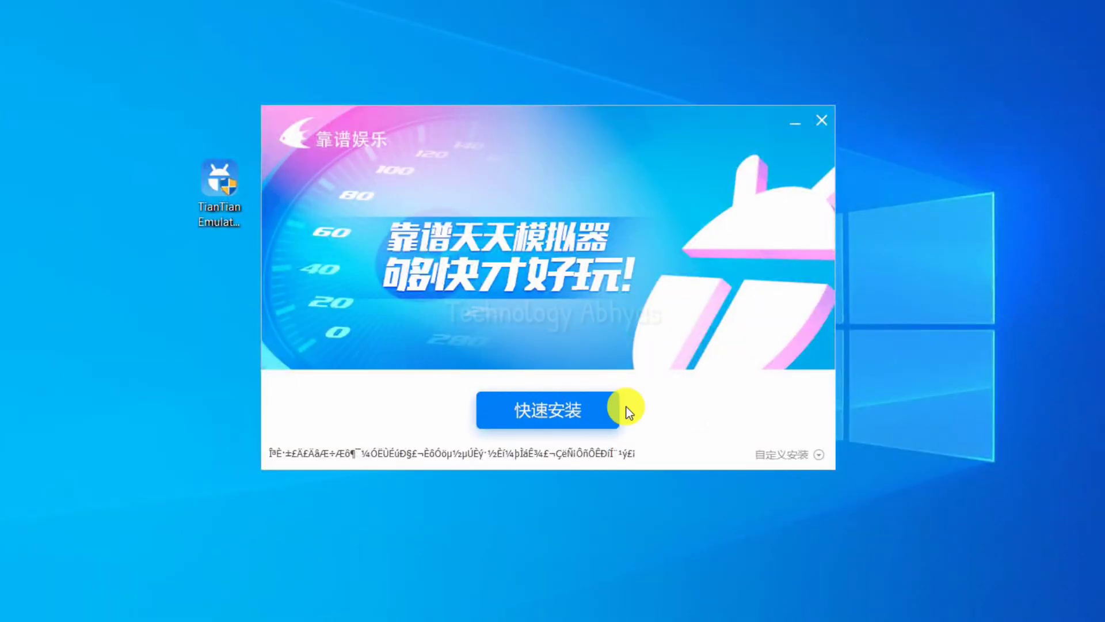
Step: Set the custom install path to a new folder named TianTian Emulator Lite created on Windows (C:)
{"action": "left_click", "coordinate": [799, 459]}
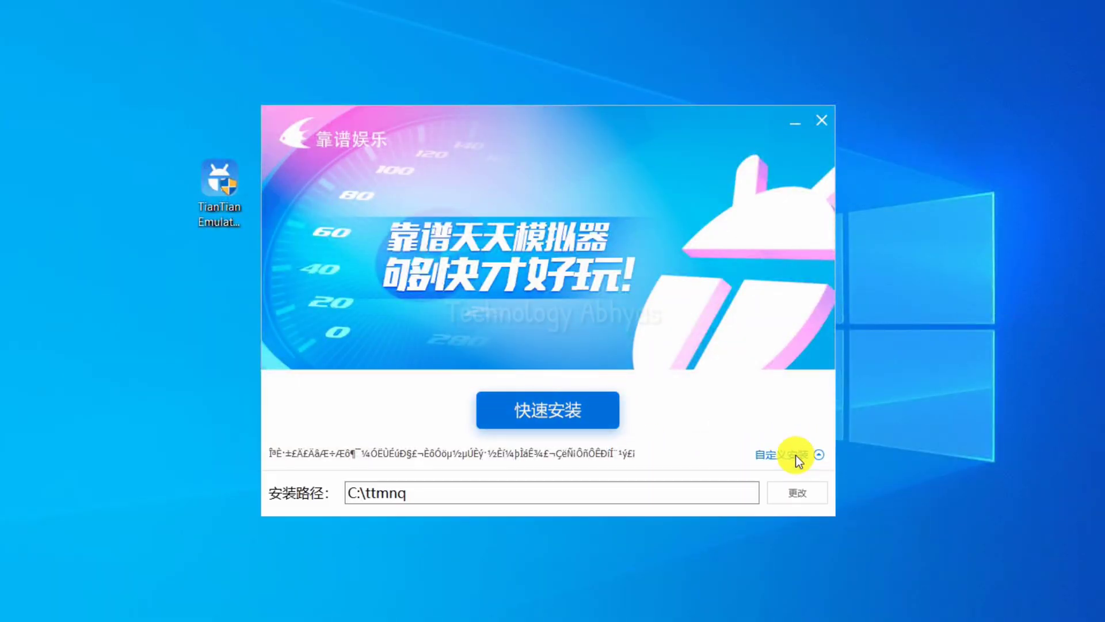
{"action": "left_click", "coordinate": [806, 496]}
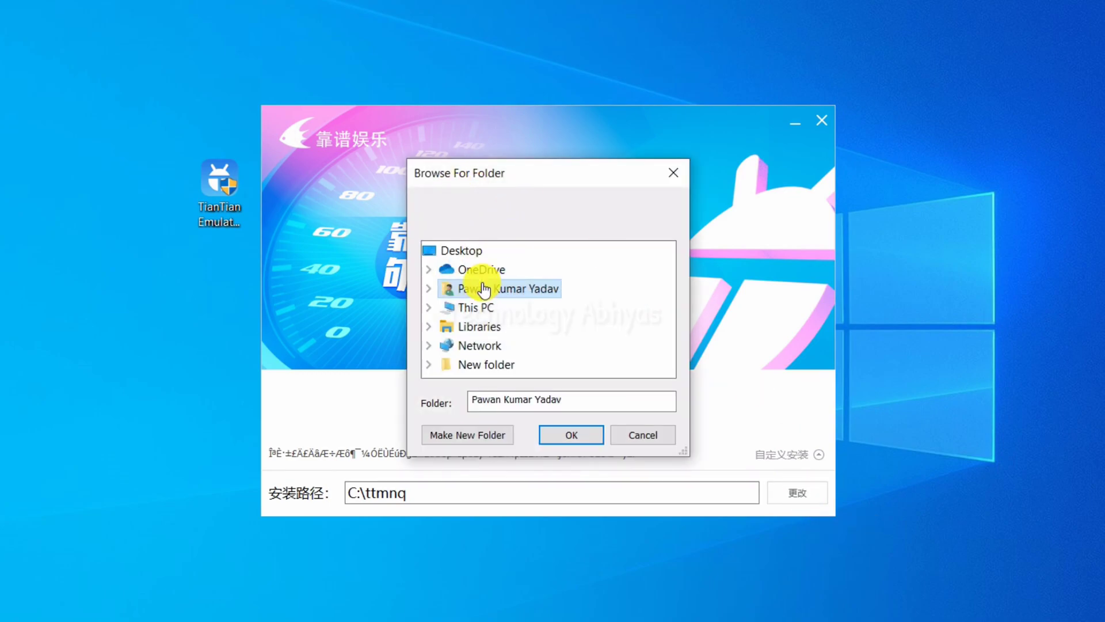
{"action": "left_click", "coordinate": [479, 307]}
{"action": "double_click", "coordinate": [481, 308]}
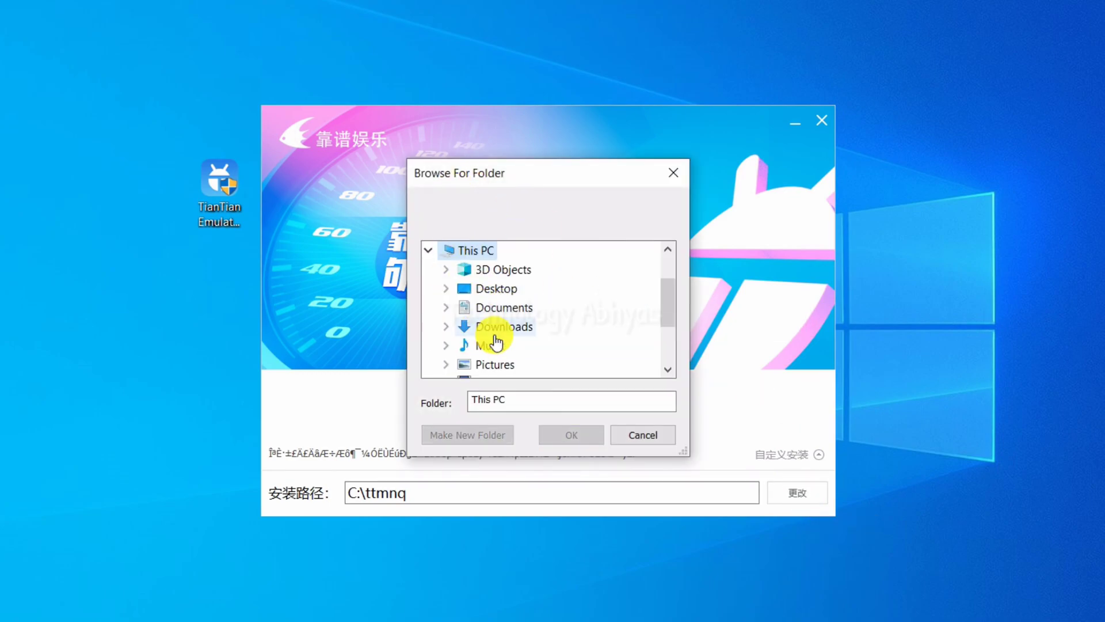
{"action": "scroll", "coordinate": [493, 338], "scroll_direction": "down", "scroll_amount": 2}
{"action": "double_click", "coordinate": [498, 308]}
{"action": "left_click", "coordinate": [473, 434]}
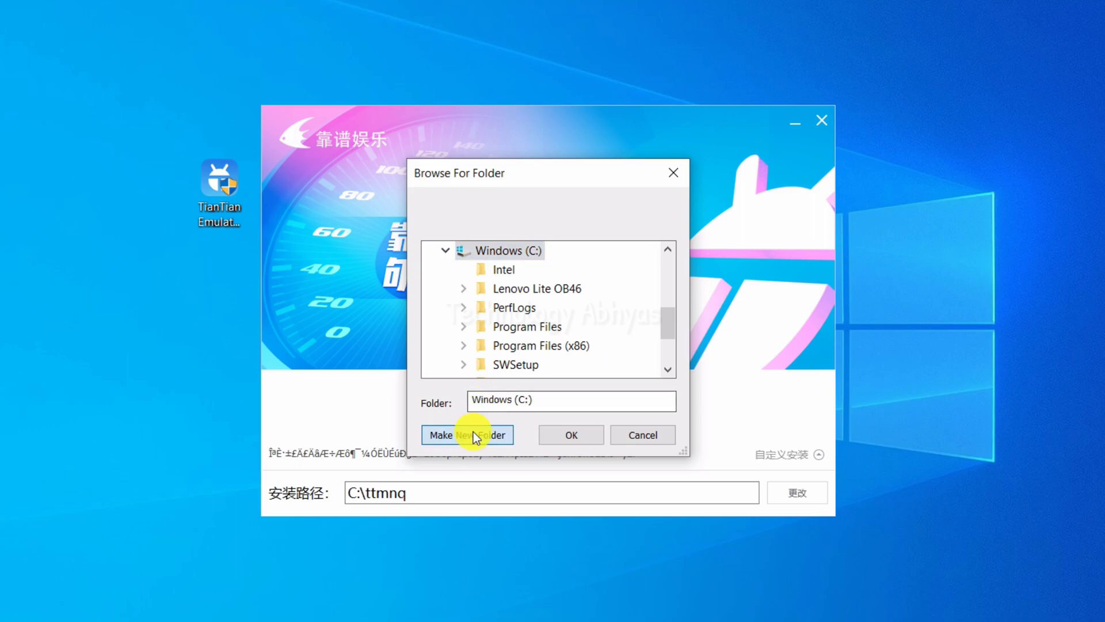
{"action": "type", "text": "TianTian Emulator Lite"}
{"action": "key", "text": "Return"}
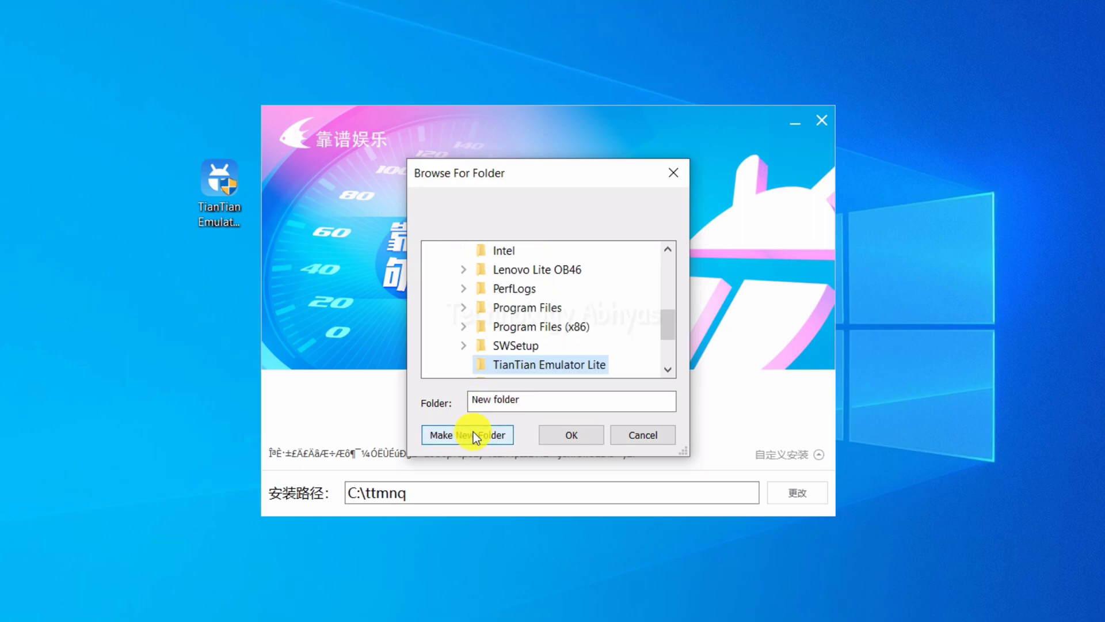
{"action": "left_click", "coordinate": [559, 434]}
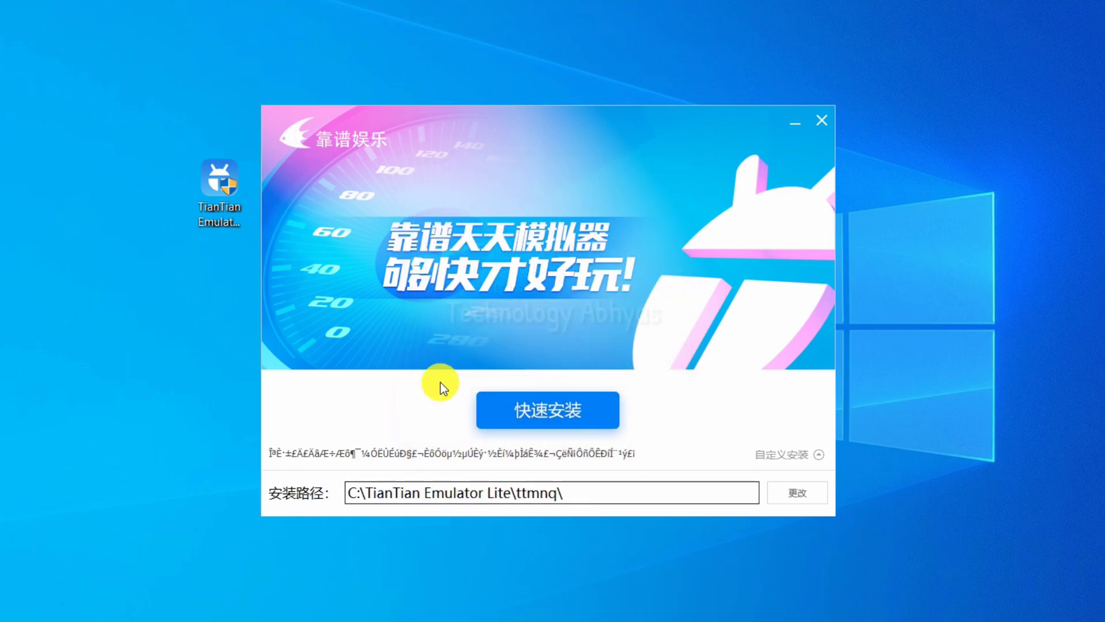
Step: Install the emulator to the chosen path and launch it once the installation finishes
{"action": "left_click", "coordinate": [540, 402]}
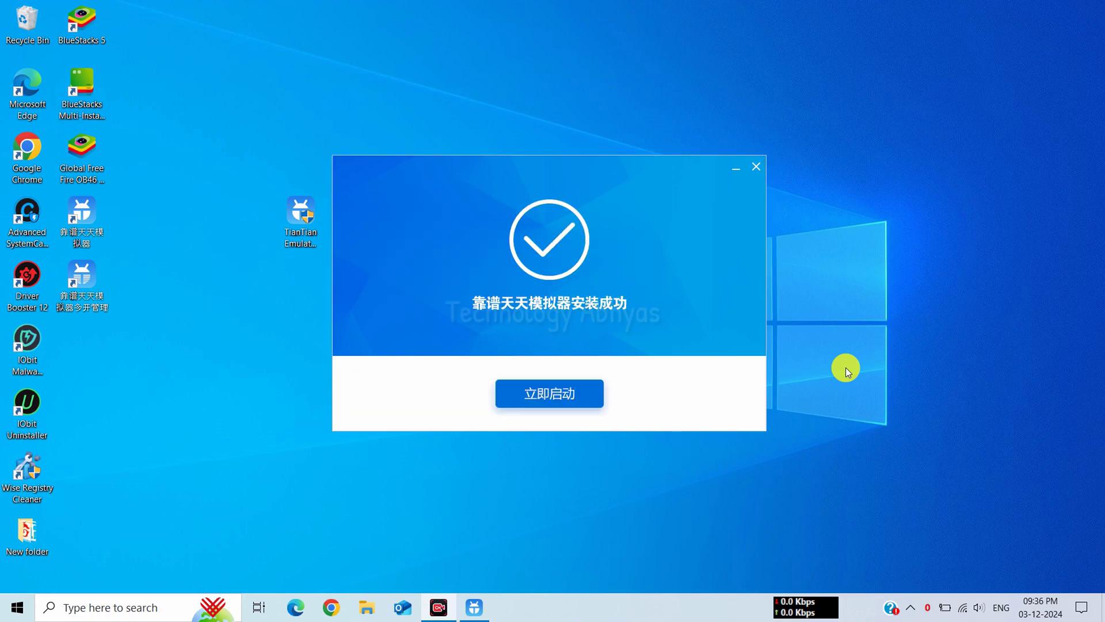
{"action": "left_click", "coordinate": [551, 396]}
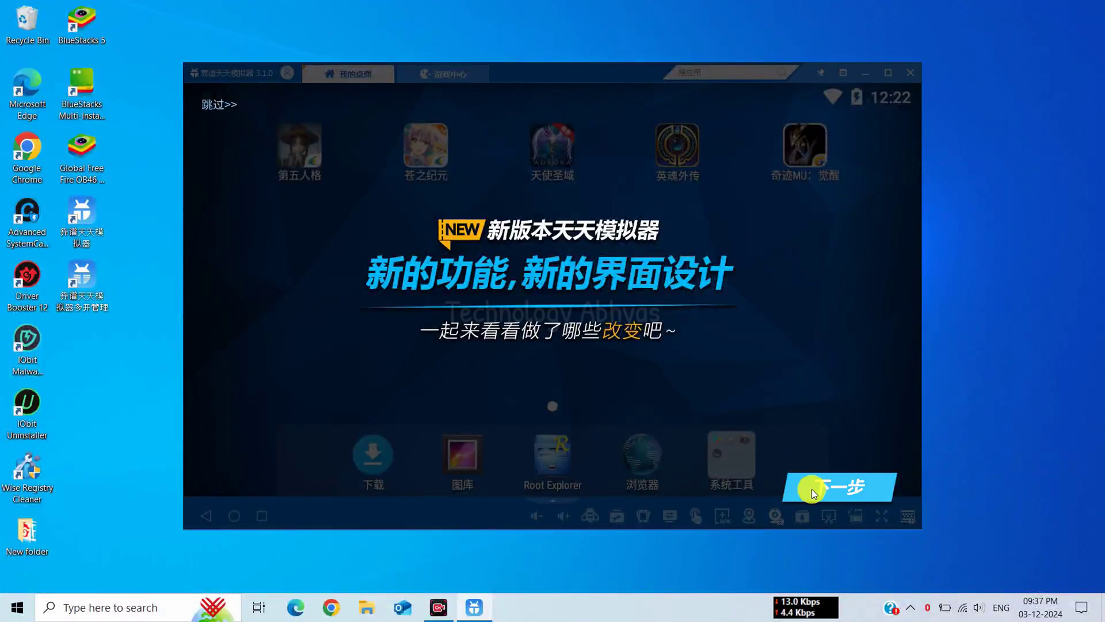
Step: Go through all pages of the new-version introduction tour to reach the emulator's home screen
{"action": "left_click", "coordinate": [820, 490]}
{"action": "left_click", "coordinate": [820, 490]}
{"action": "left_click", "coordinate": [821, 490]}
{"action": "left_click", "coordinate": [820, 491]}
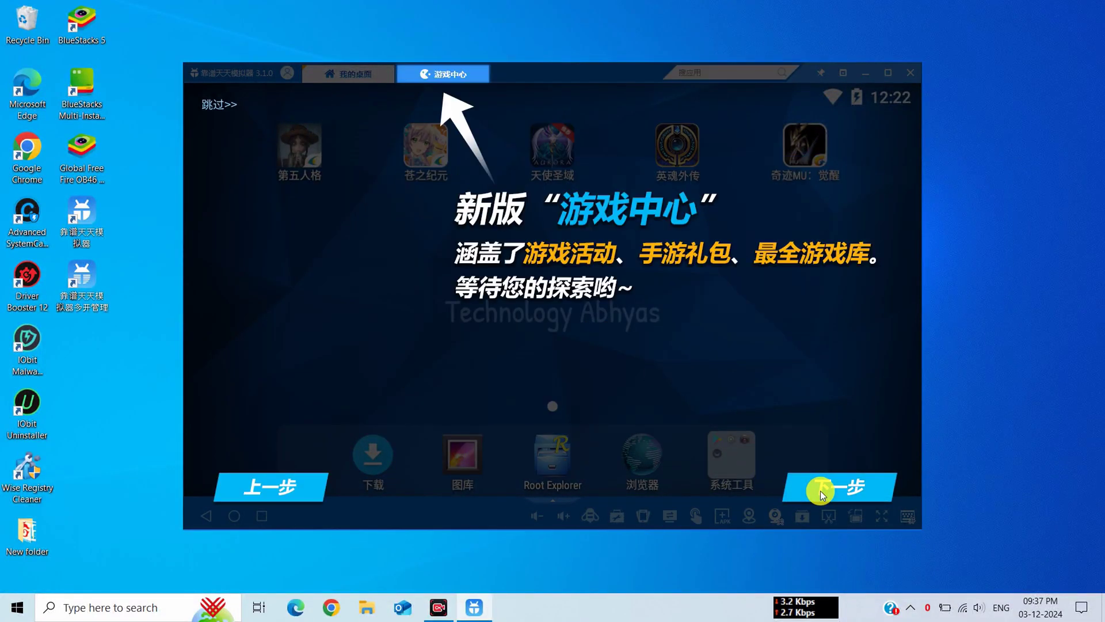
{"action": "left_click", "coordinate": [820, 490]}
{"action": "left_click", "coordinate": [820, 490]}
{"action": "left_click", "coordinate": [820, 490]}
{"action": "left_click", "coordinate": [820, 490]}
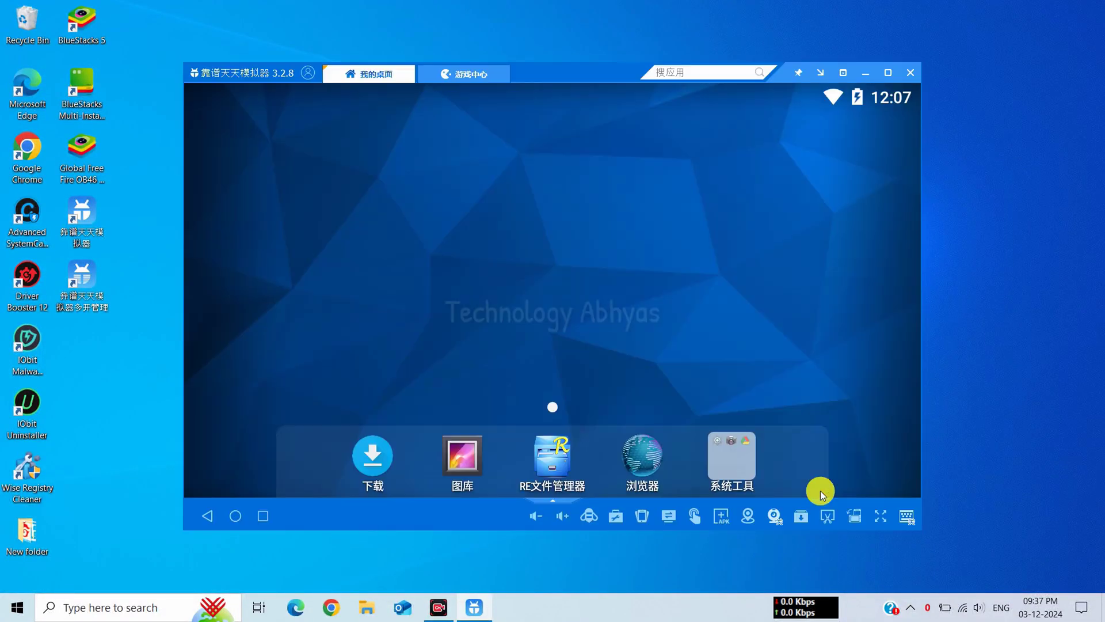
{"action": "left_click_drag", "start_coordinate": [623, 321], "coordinate": [715, 235]}
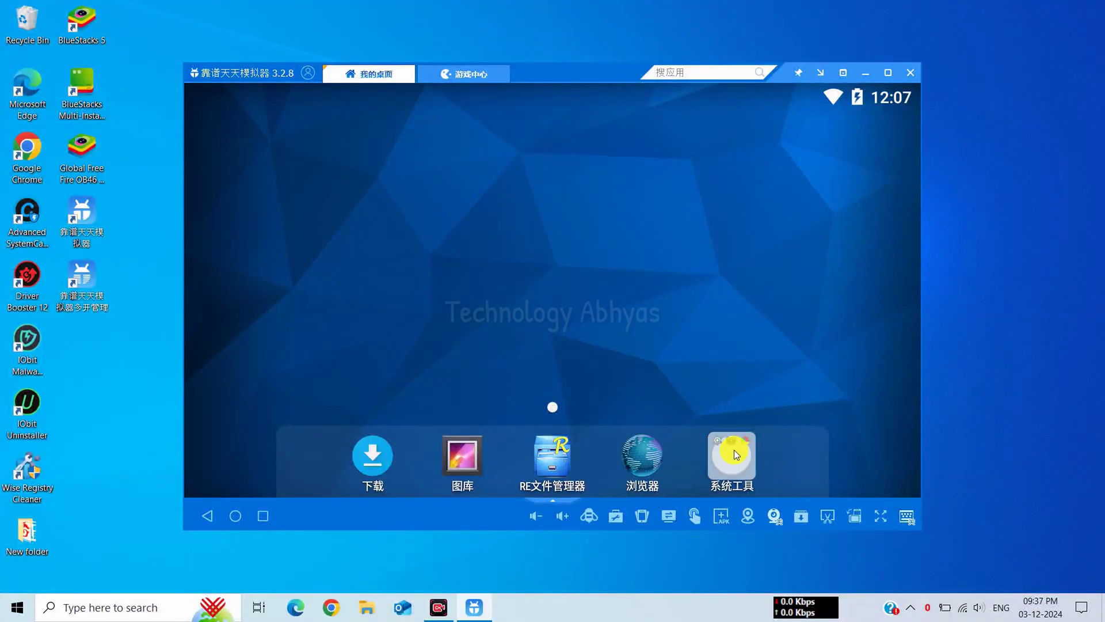
Step: Change the Android system language to English (India) in the Settings app's language and input options
{"action": "left_click", "coordinate": [734, 452]}
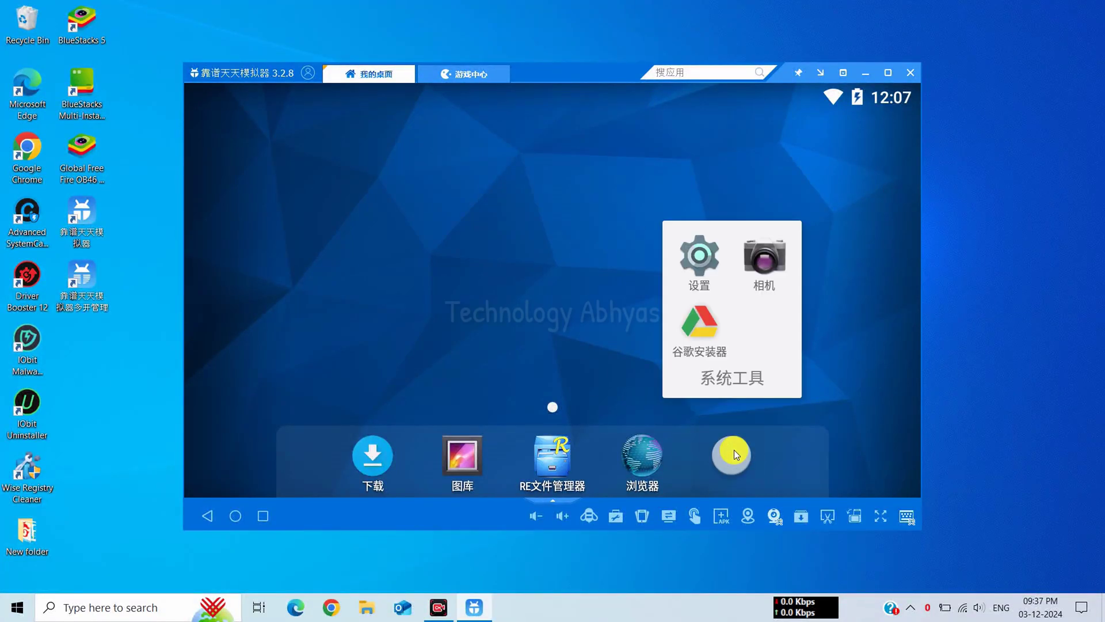
{"action": "left_click", "coordinate": [688, 264]}
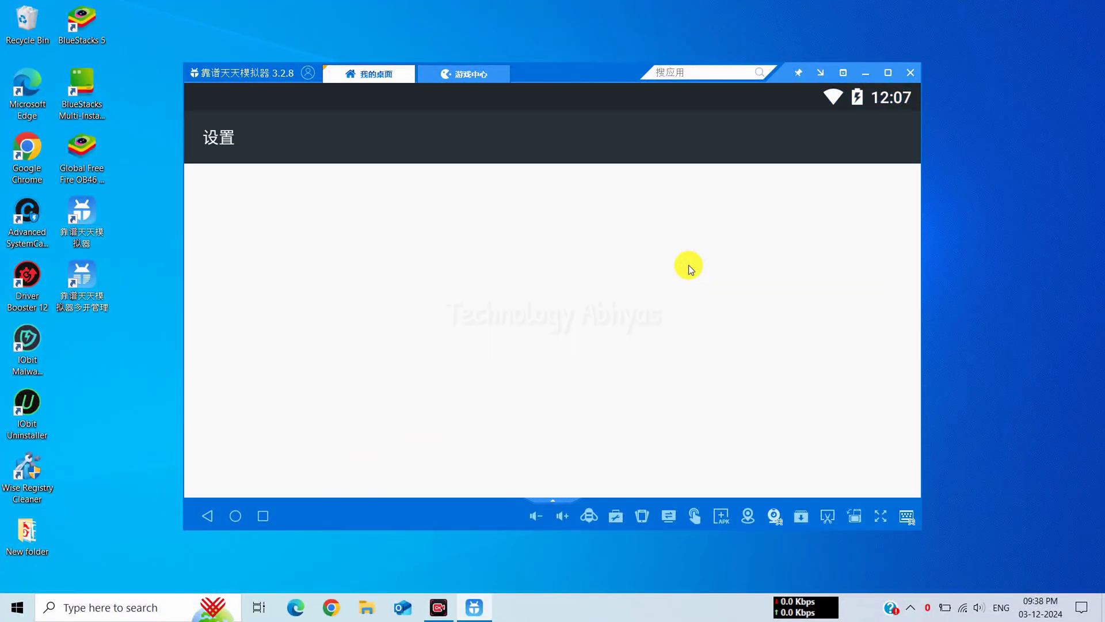
{"action": "left_click_drag", "start_coordinate": [656, 278], "coordinate": [629, 202]}
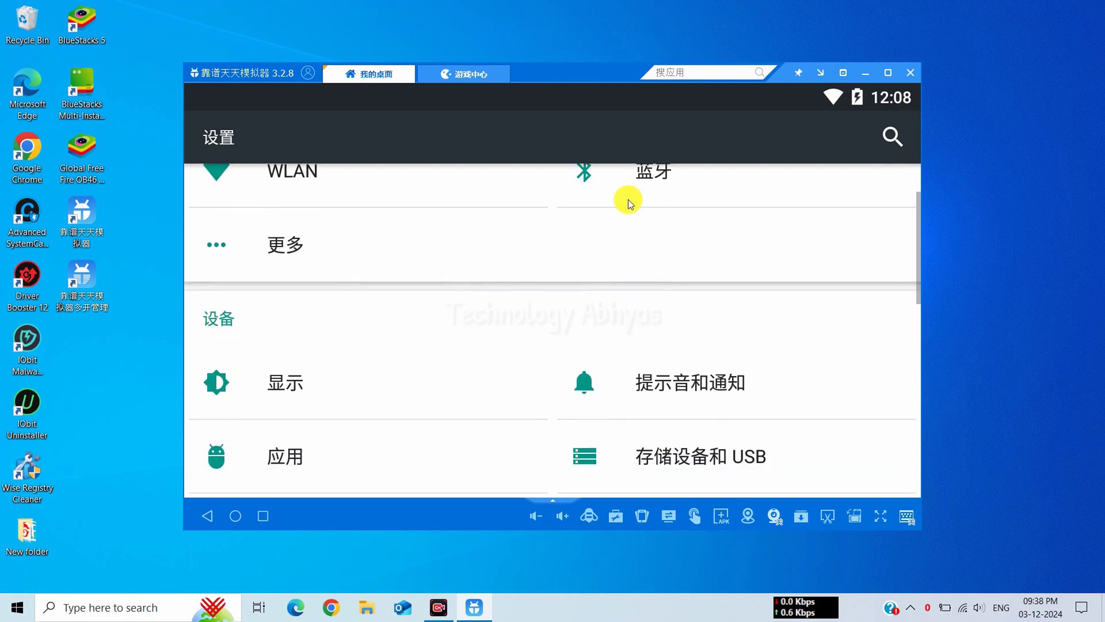
{"action": "left_click_drag", "start_coordinate": [648, 402], "coordinate": [661, 246]}
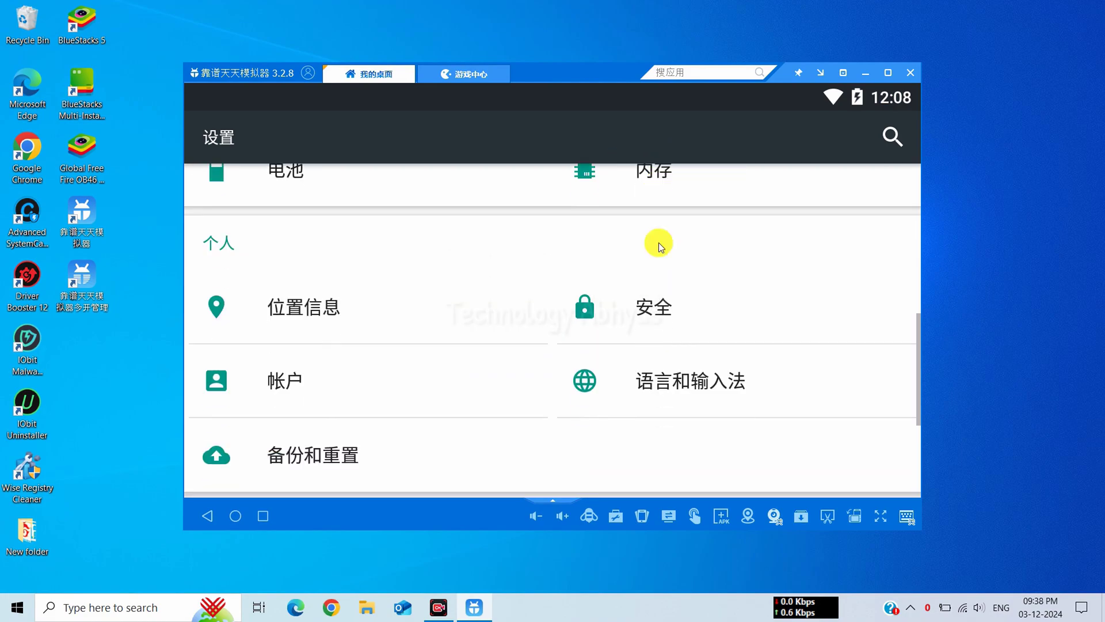
{"action": "left_click", "coordinate": [694, 362]}
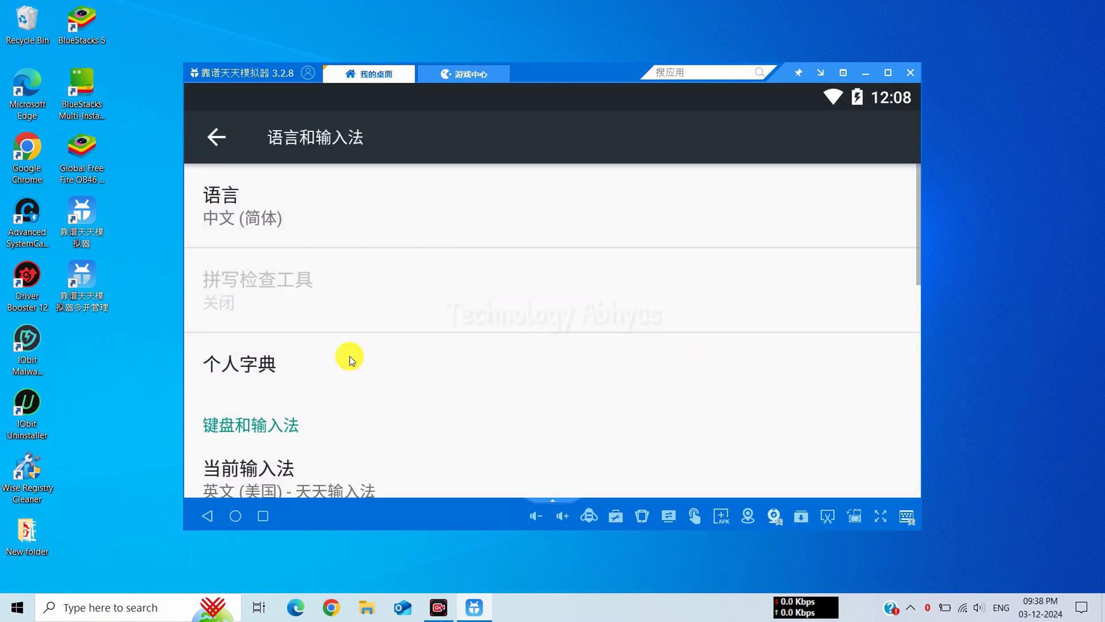
{"action": "left_click", "coordinate": [271, 209]}
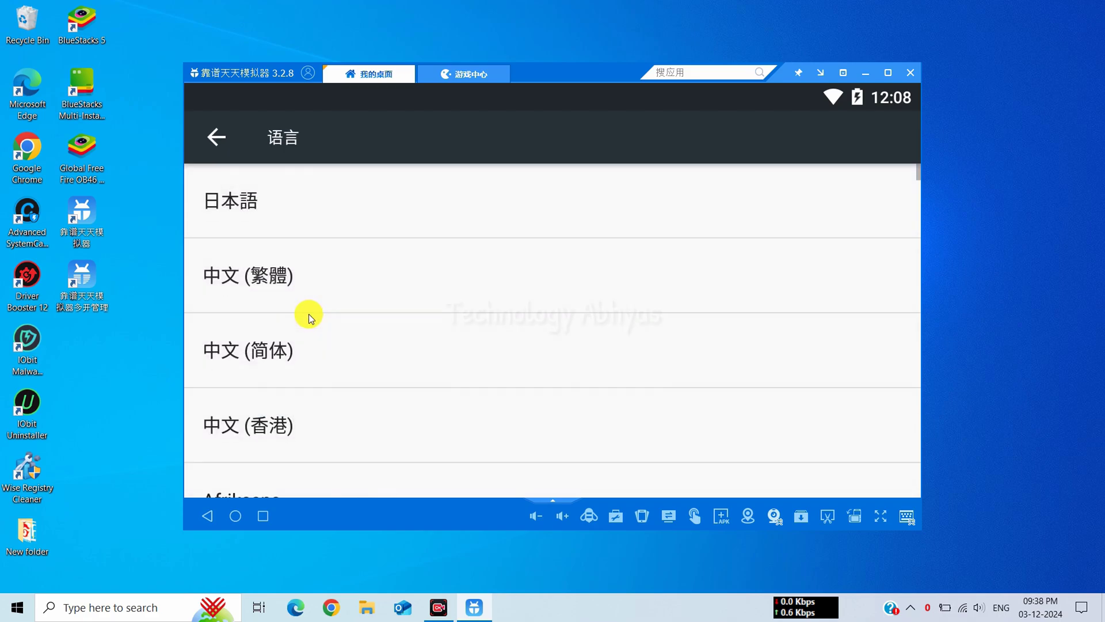
{"action": "scroll", "coordinate": [309, 318], "scroll_direction": "down", "scroll_amount": 10}
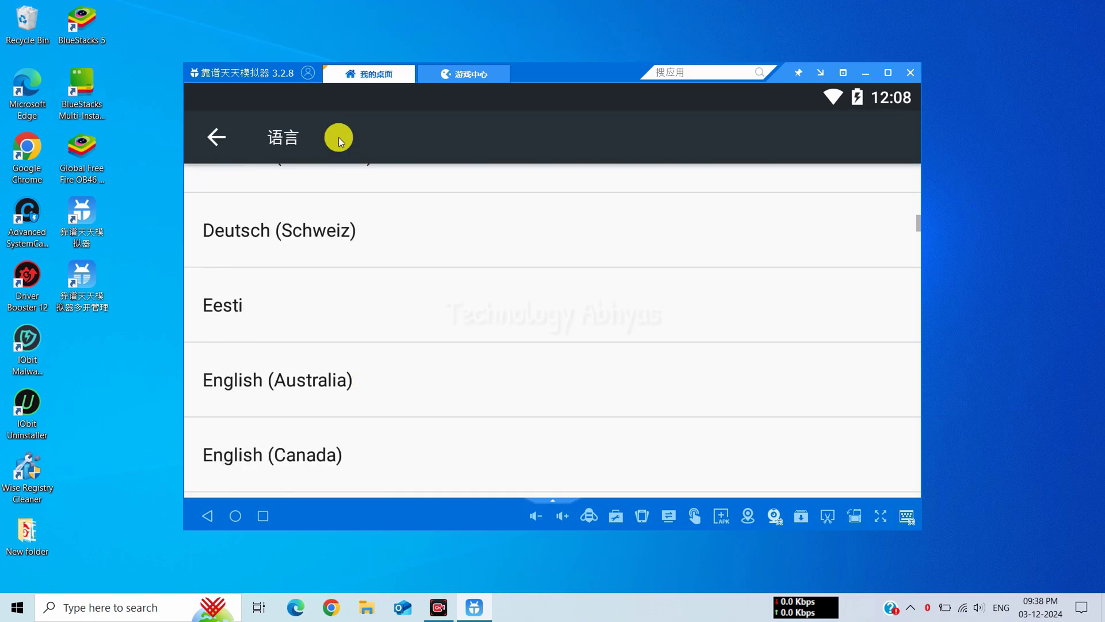
{"action": "scroll", "coordinate": [323, 347], "scroll_direction": "down", "scroll_amount": 5}
{"action": "scroll", "coordinate": [297, 374], "scroll_direction": "up", "scroll_amount": 2}
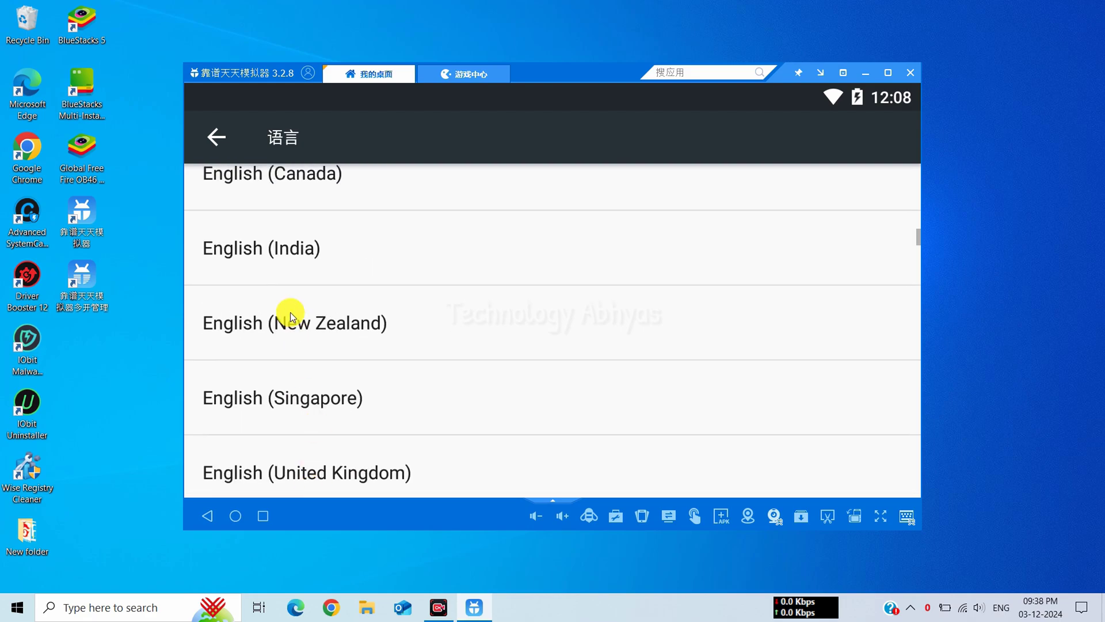
{"action": "left_click", "coordinate": [328, 256]}
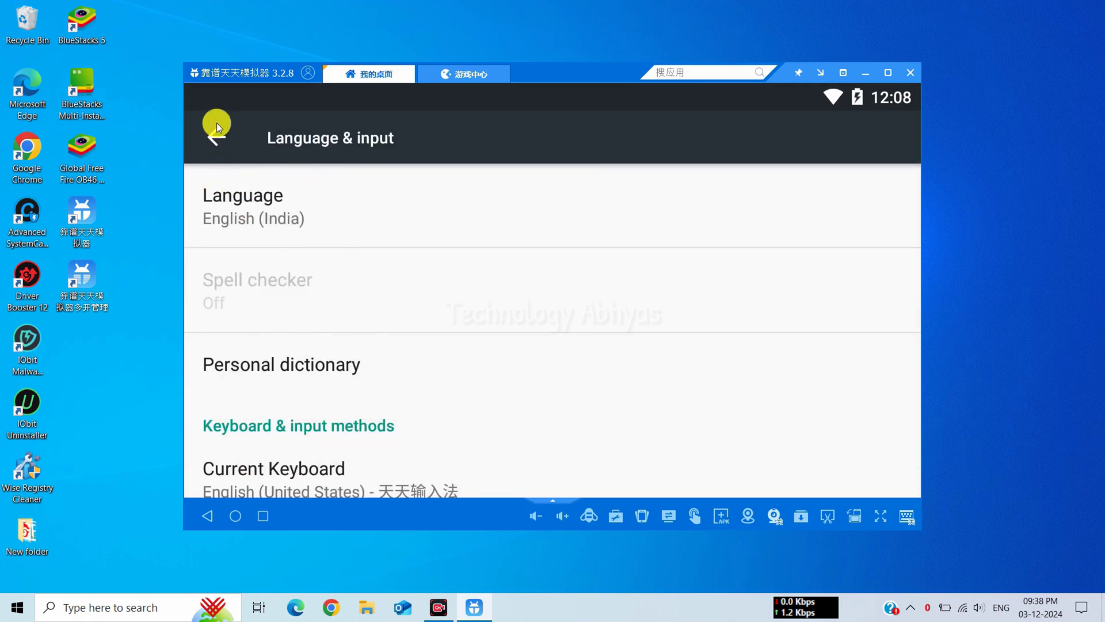
Step: Check the Android version in the tablet information, bring up its version logo screen, and return to the main Settings list
{"action": "left_click", "coordinate": [224, 142]}
{"action": "left_click_drag", "start_coordinate": [416, 409], "coordinate": [432, 106]}
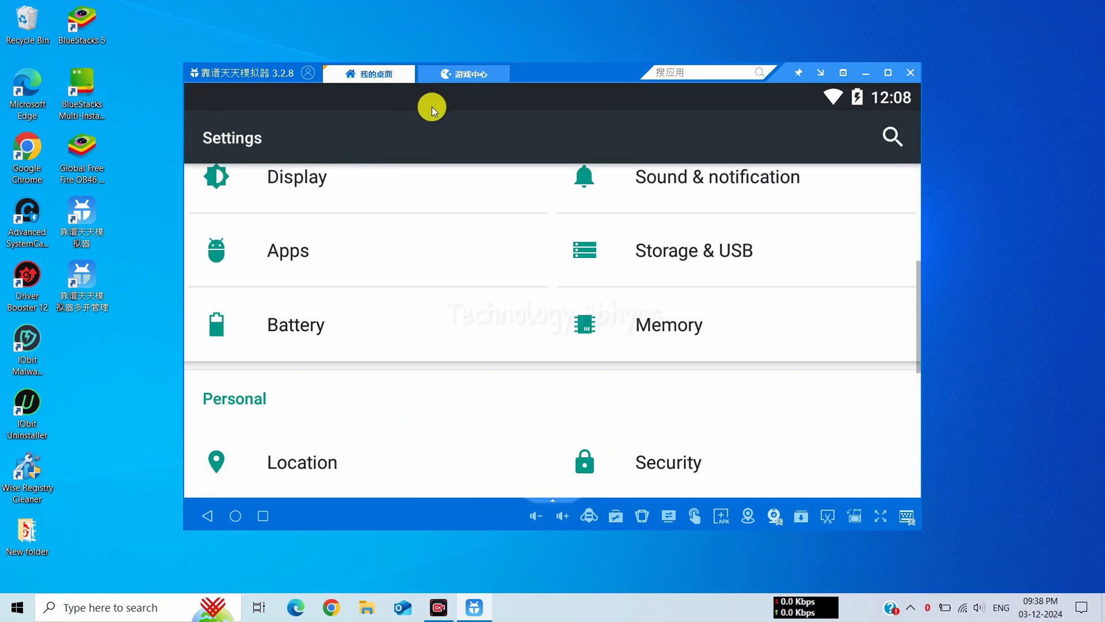
{"action": "left_click_drag", "start_coordinate": [372, 476], "coordinate": [441, 288]}
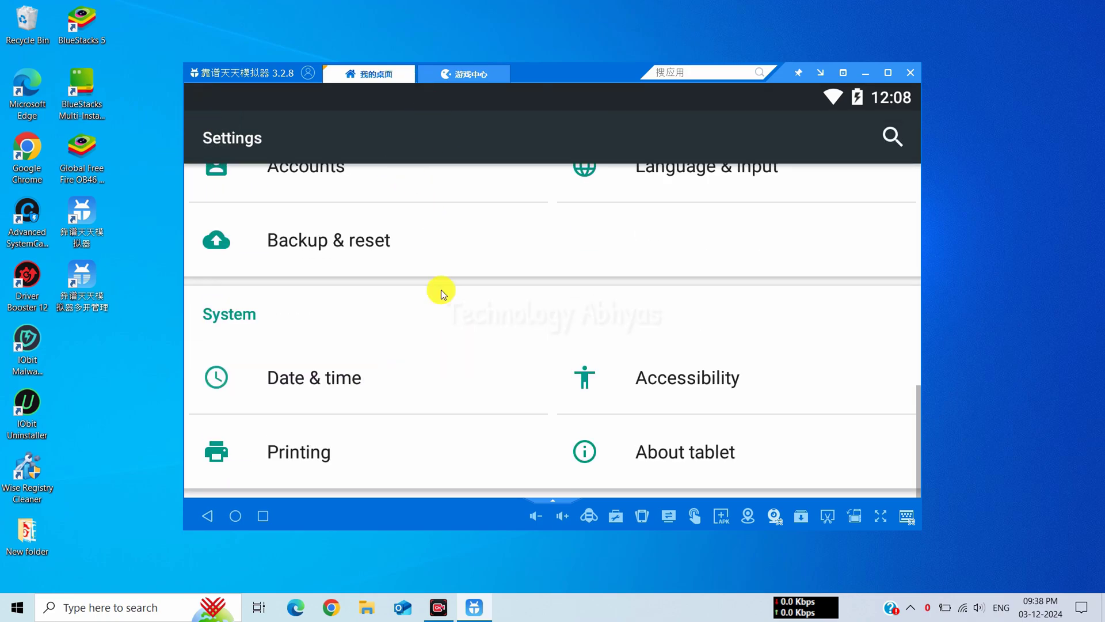
{"action": "left_click", "coordinate": [699, 443]}
{"action": "scroll", "coordinate": [430, 337], "scroll_direction": "down", "scroll_amount": 3}
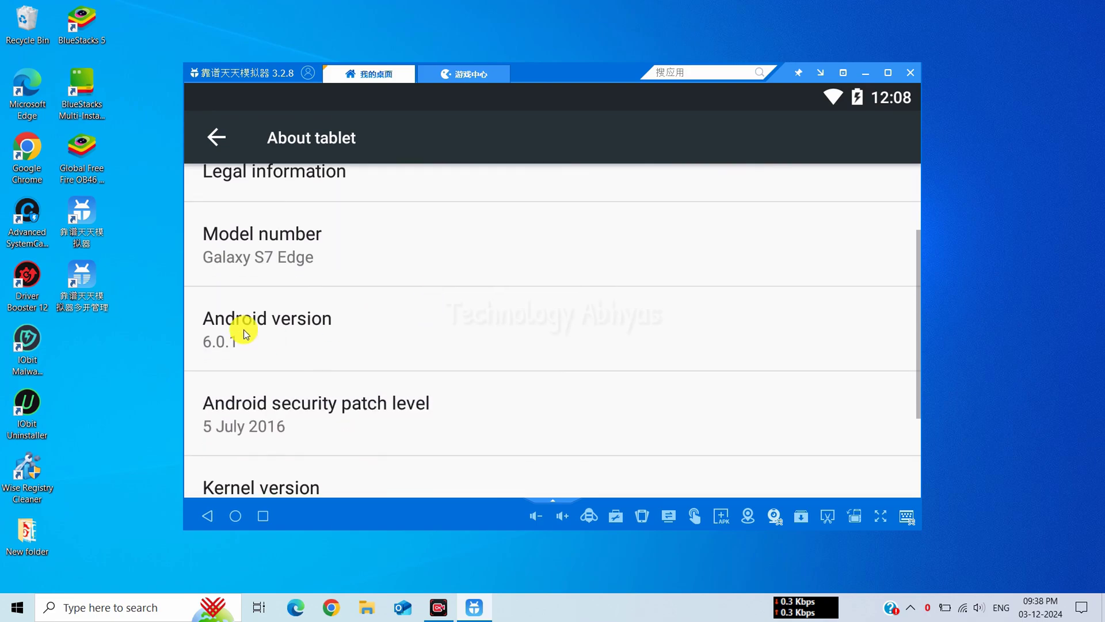
{"action": "left_click", "coordinate": [244, 328]}
{"action": "left_click", "coordinate": [243, 327]}
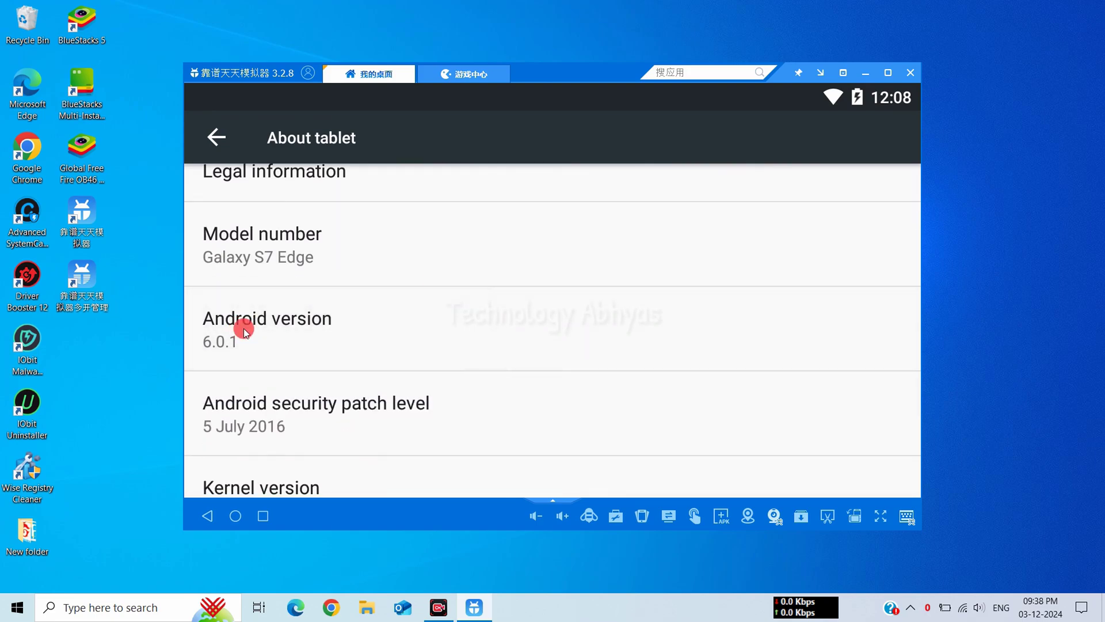
{"action": "left_click", "coordinate": [271, 333]}
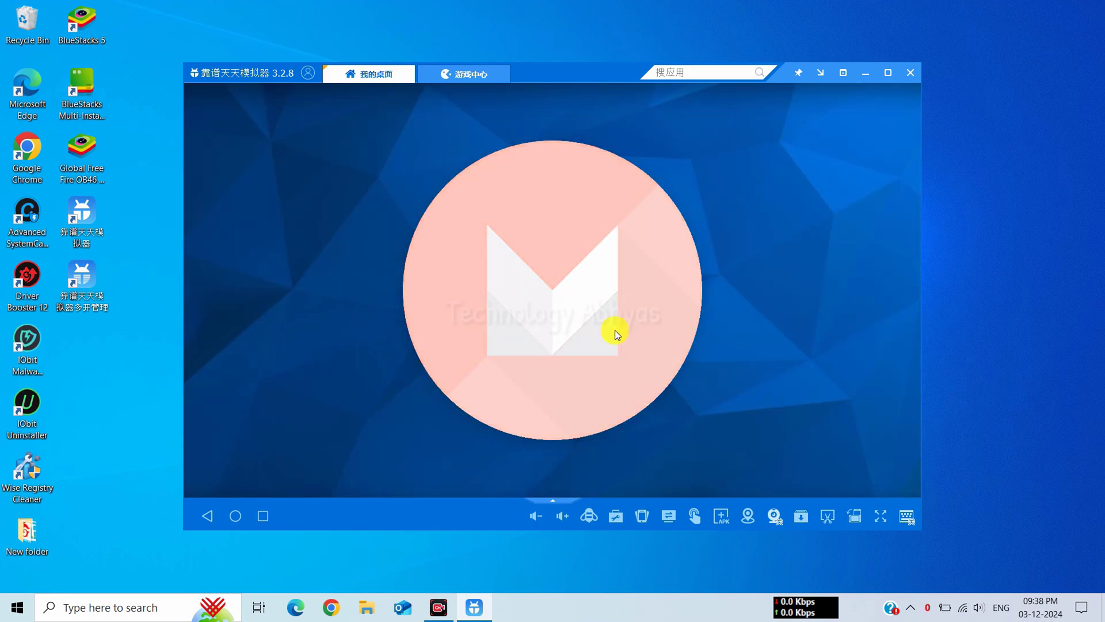
{"action": "left_click", "coordinate": [616, 334]}
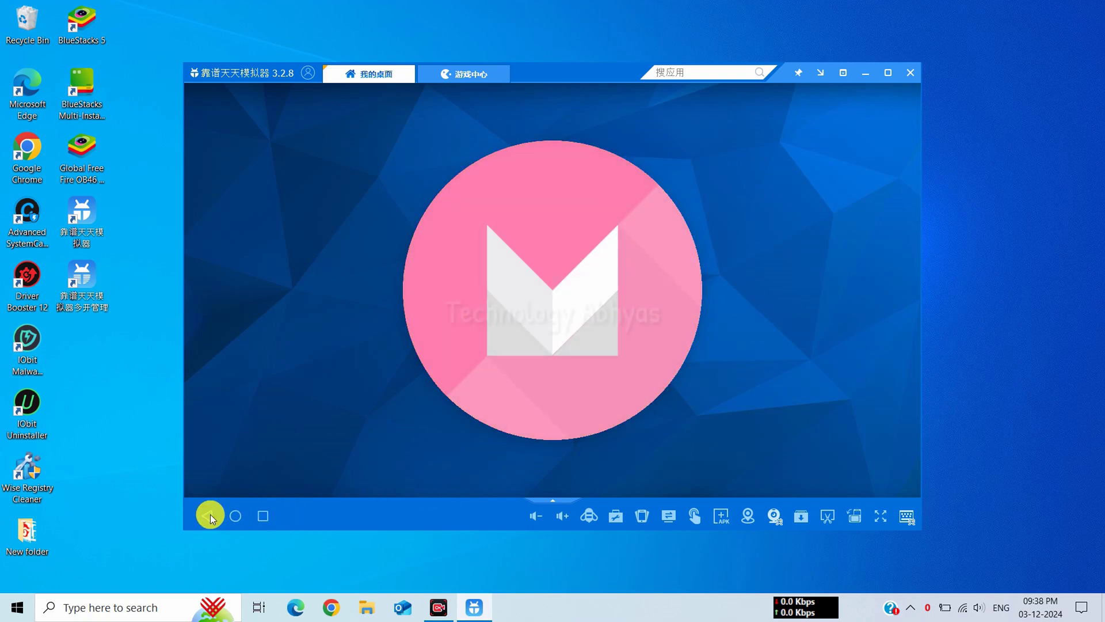
{"action": "left_click", "coordinate": [209, 514]}
{"action": "left_click", "coordinate": [208, 134]}
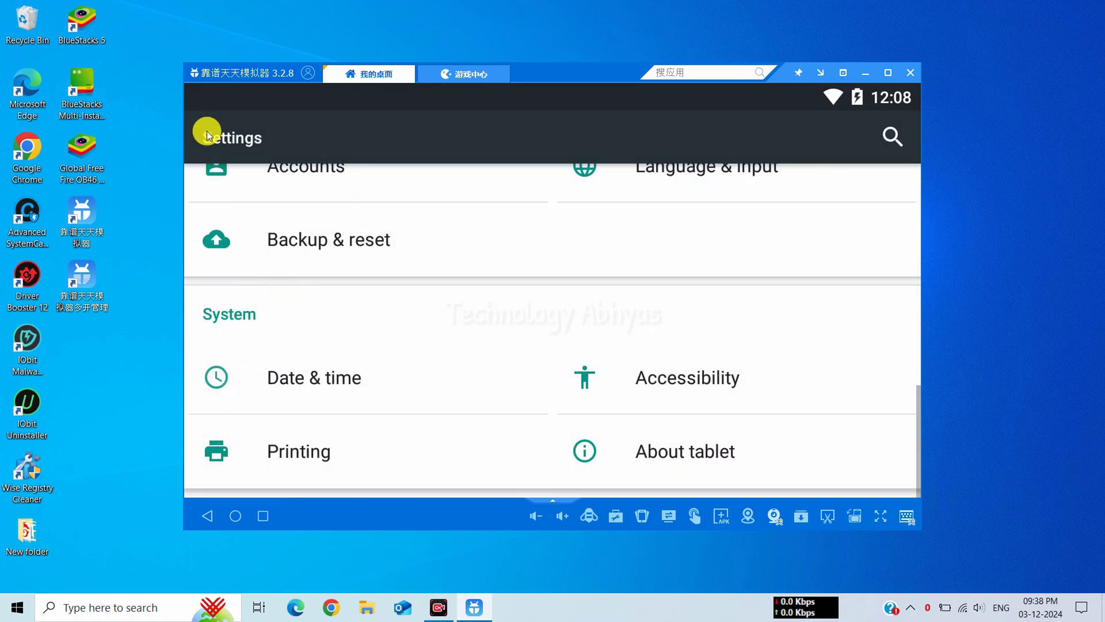
Step: Set the Touch & hold delay accessibility option to Short and close the Settings app
{"action": "left_click", "coordinate": [712, 378]}
{"action": "left_click_drag", "start_coordinate": [403, 289], "coordinate": [450, 282]}
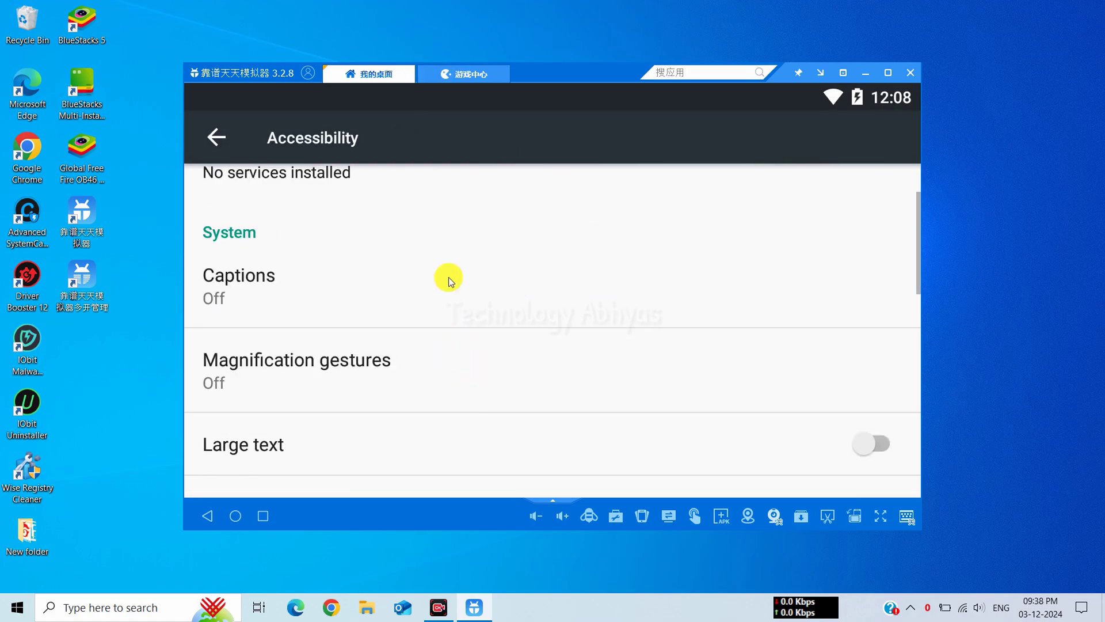
{"action": "scroll", "coordinate": [451, 281], "scroll_direction": "down", "scroll_amount": 10}
{"action": "left_click", "coordinate": [296, 337]}
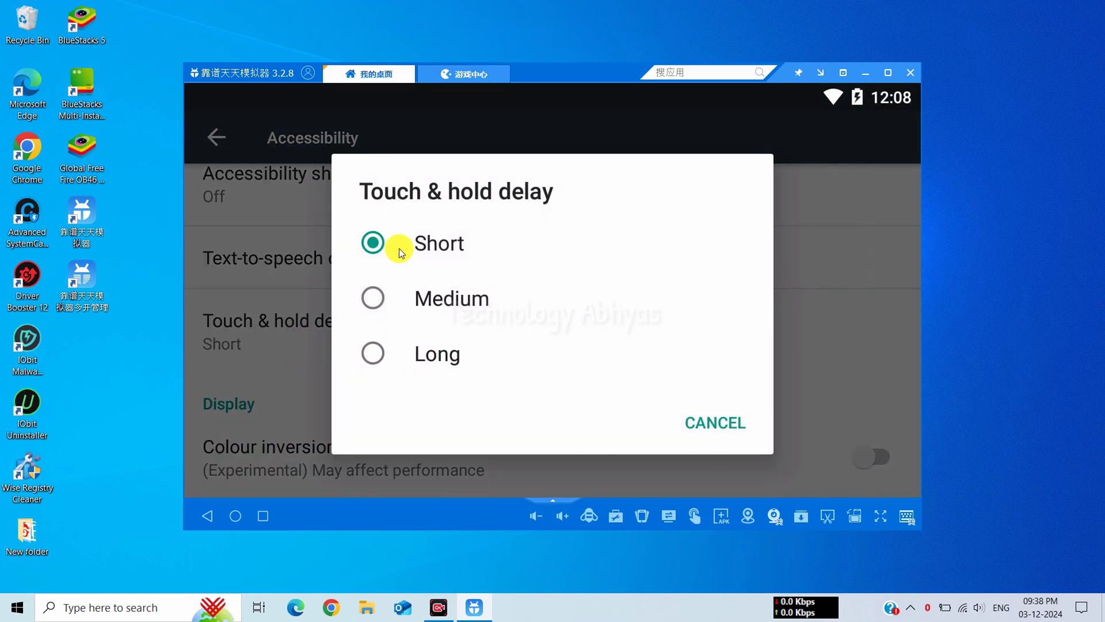
{"action": "left_click", "coordinate": [398, 247]}
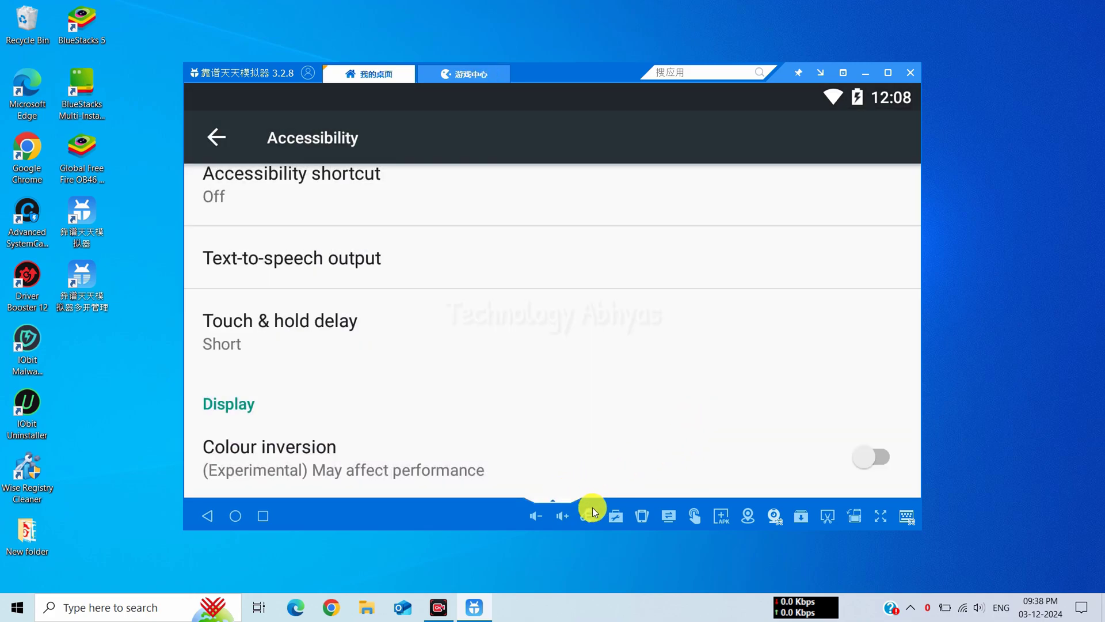
{"action": "left_click", "coordinate": [263, 515]}
{"action": "left_click", "coordinate": [680, 186]}
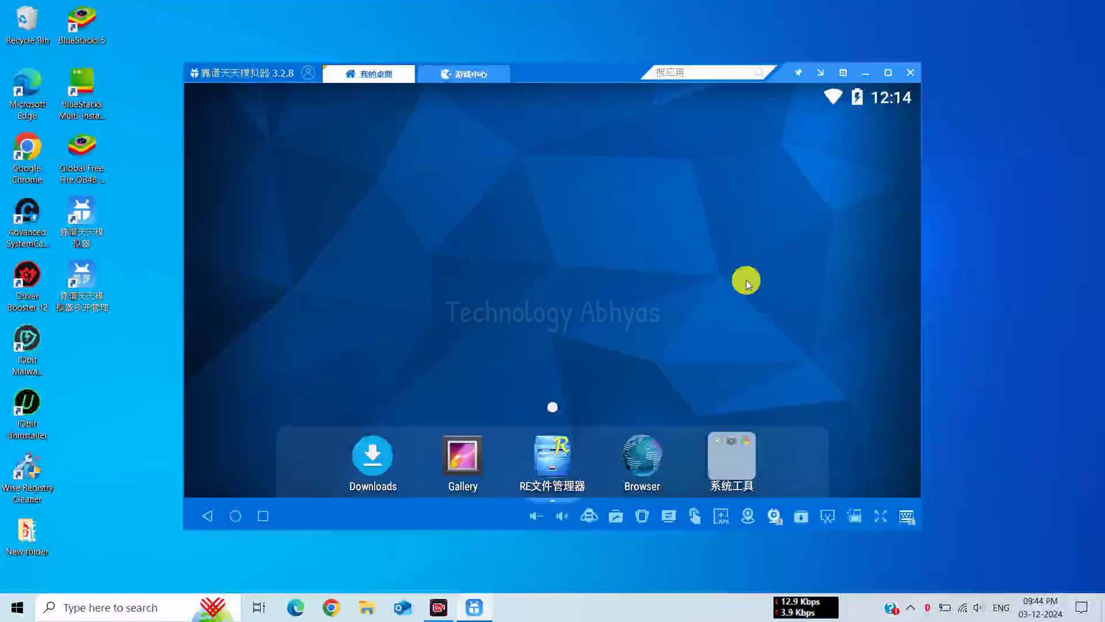
Step: Open the emulator's software settings and select the recommended resolution 1280x720-320dpi
{"action": "left_click", "coordinate": [841, 76]}
{"action": "left_click", "coordinate": [845, 87]}
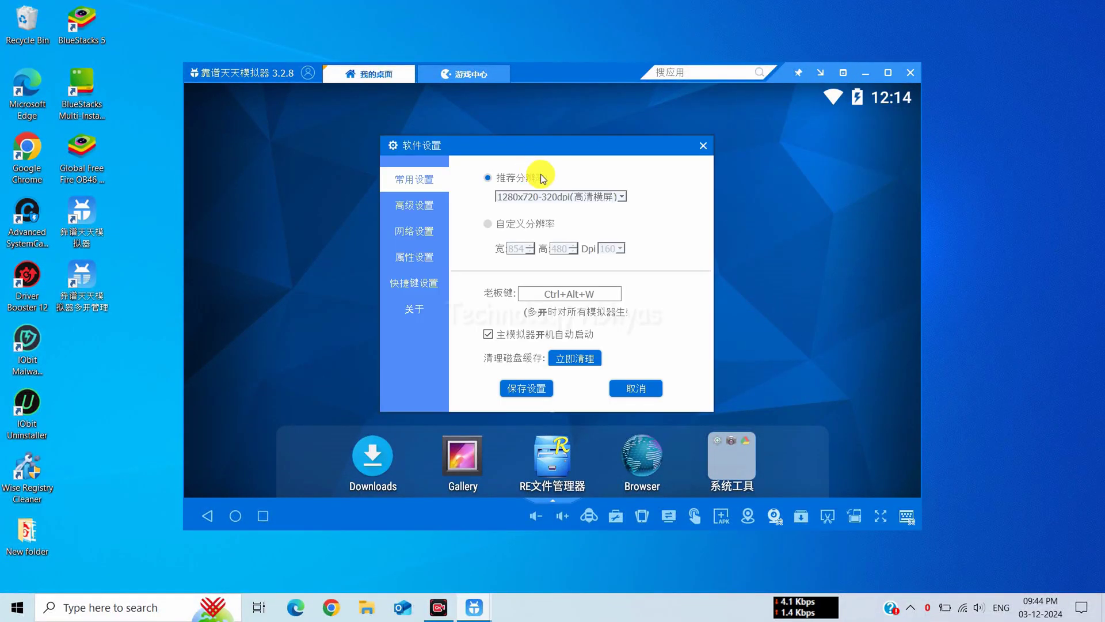
{"action": "left_click", "coordinate": [618, 199]}
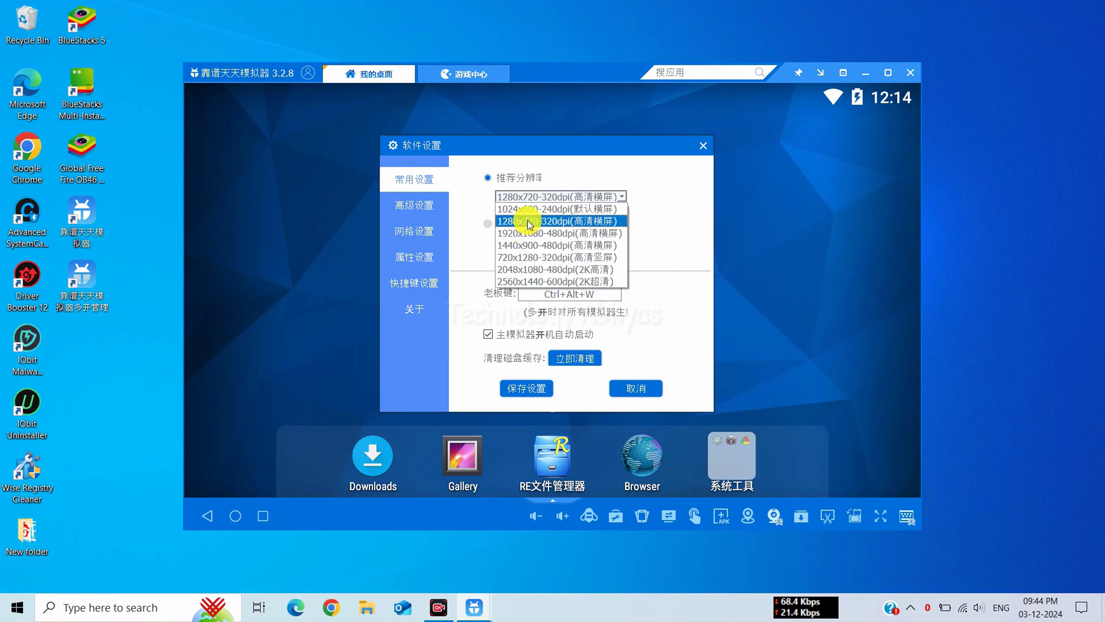
{"action": "left_click", "coordinate": [514, 218]}
Step: Try a custom resolution of 900 by 600 at 240 DPI, and return to the recommended resolution option
{"action": "left_click", "coordinate": [504, 224]}
{"action": "left_click", "coordinate": [530, 246]}
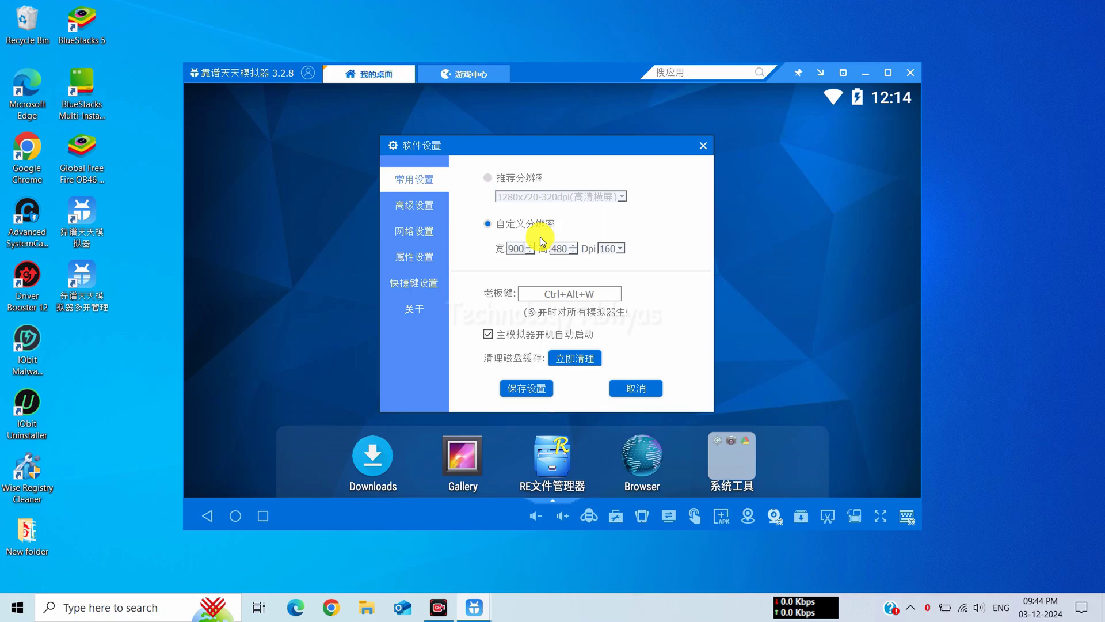
{"action": "double_click", "coordinate": [558, 247]}
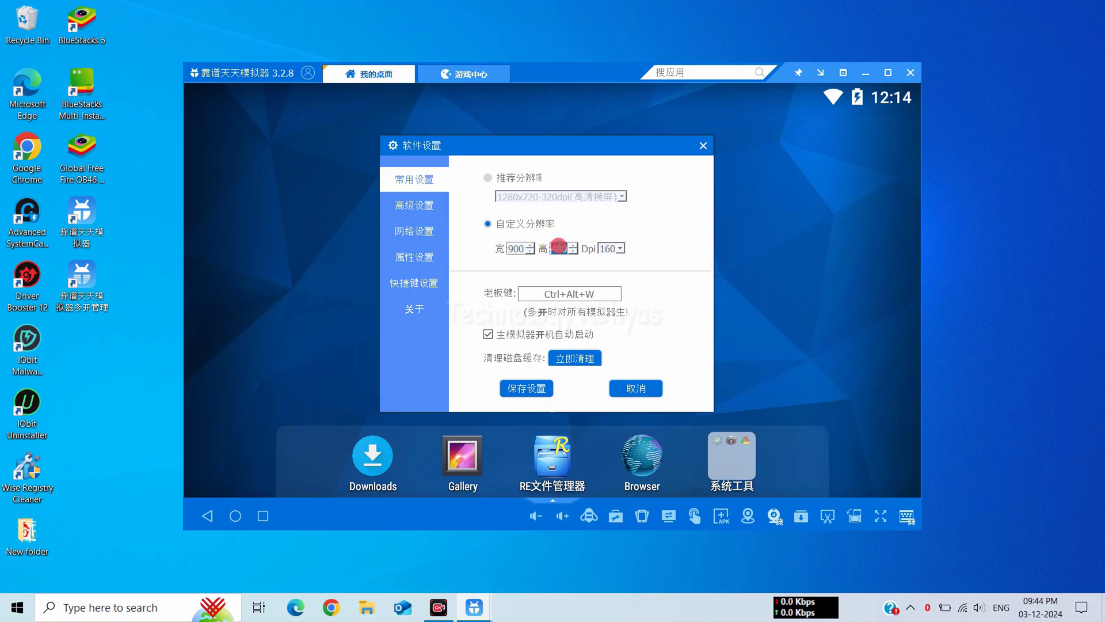
{"action": "left_click", "coordinate": [609, 249]}
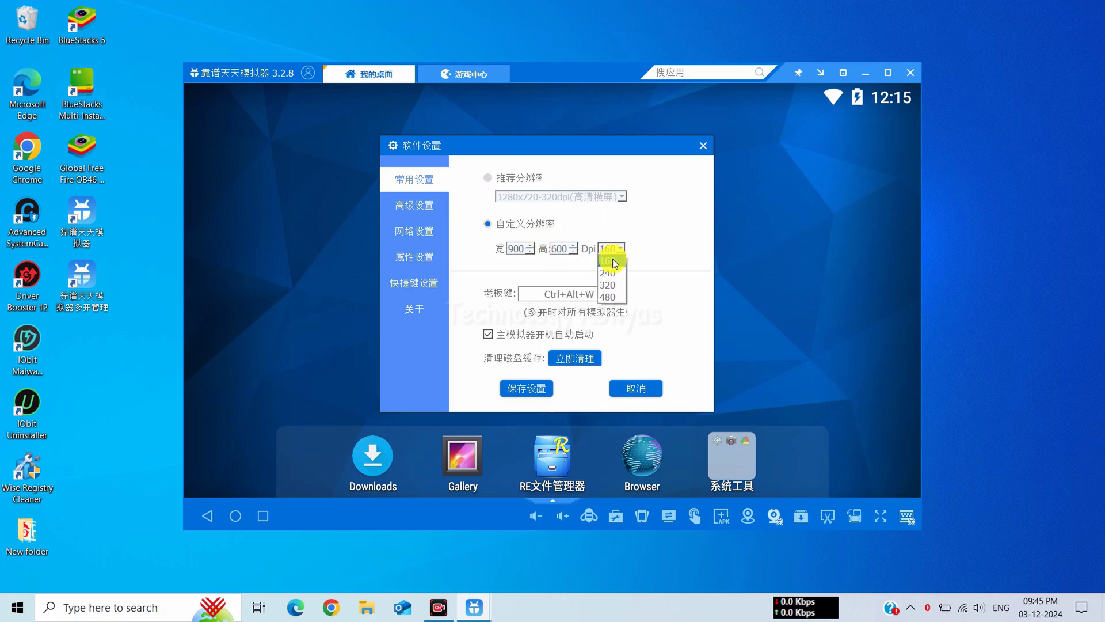
{"action": "left_click", "coordinate": [489, 177]}
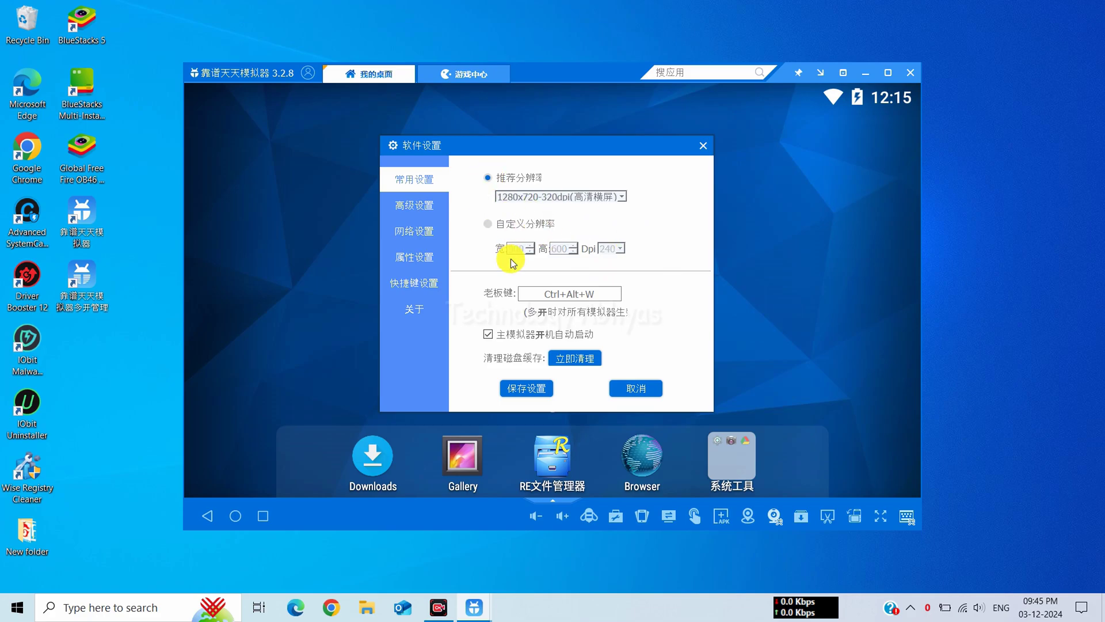
Step: Configure the advanced settings with 2048MB memory, 60 frames and the 极速模式 rendering mode
{"action": "left_click", "coordinate": [404, 204]}
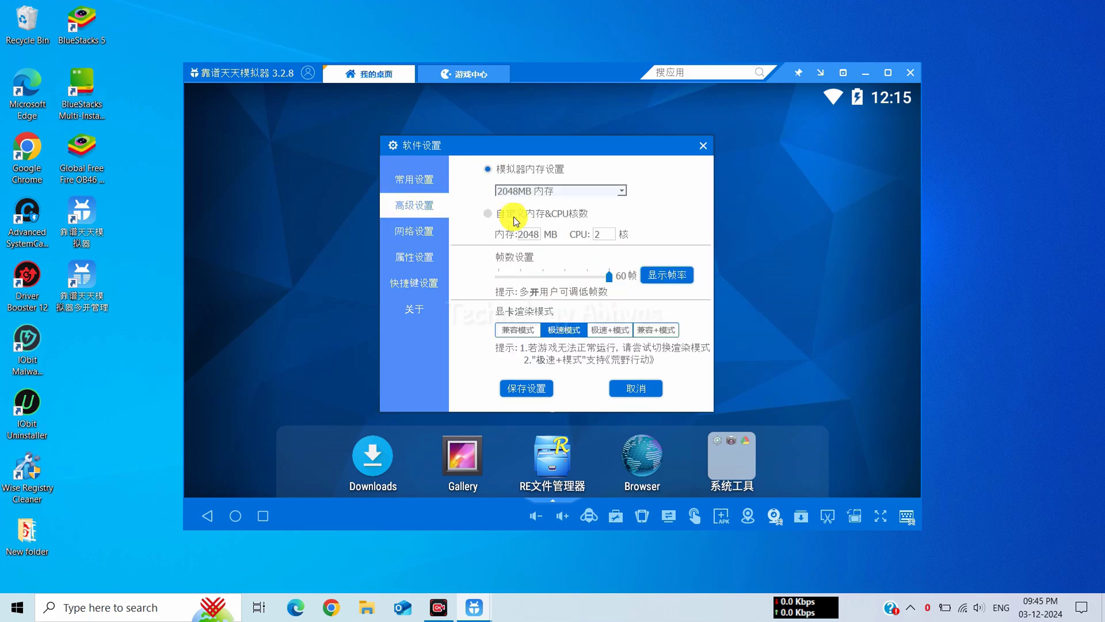
{"action": "left_click", "coordinate": [546, 190]}
{"action": "left_click", "coordinate": [521, 217]}
{"action": "mouse_move", "coordinate": [607, 277]}
{"action": "left_mouse_down"}
{"action": "mouse_move", "coordinate": [554, 277]}
{"action": "mouse_move", "coordinate": [629, 276]}
{"action": "mouse_move", "coordinate": [603, 284]}
{"action": "mouse_move", "coordinate": [610, 277]}
{"action": "left_mouse_up"}
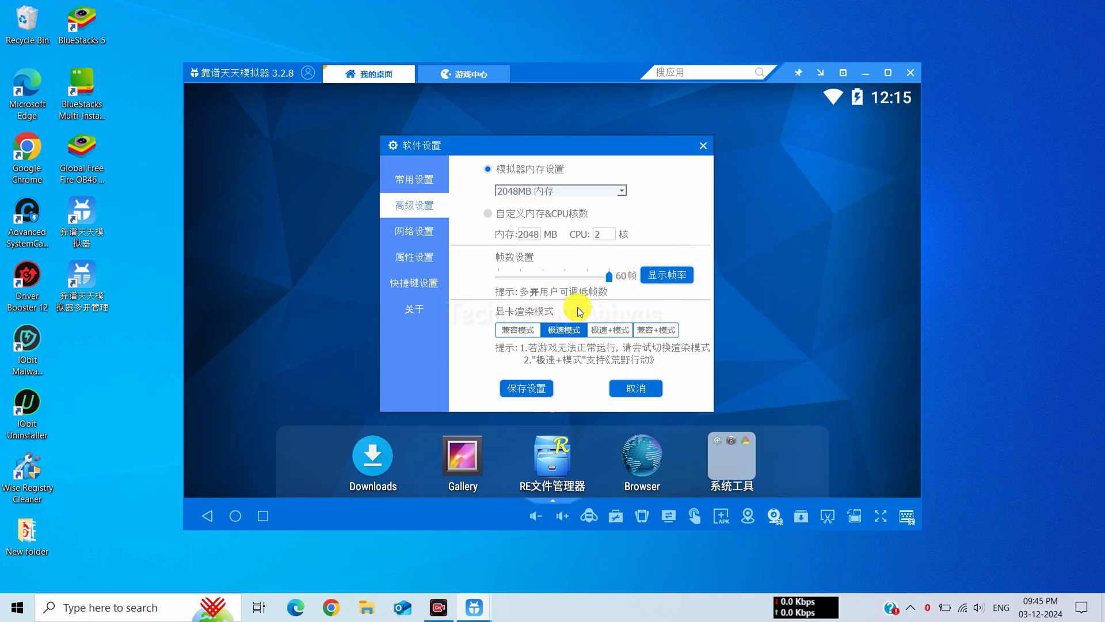
{"action": "left_click", "coordinate": [559, 329]}
{"action": "left_click", "coordinate": [647, 330]}
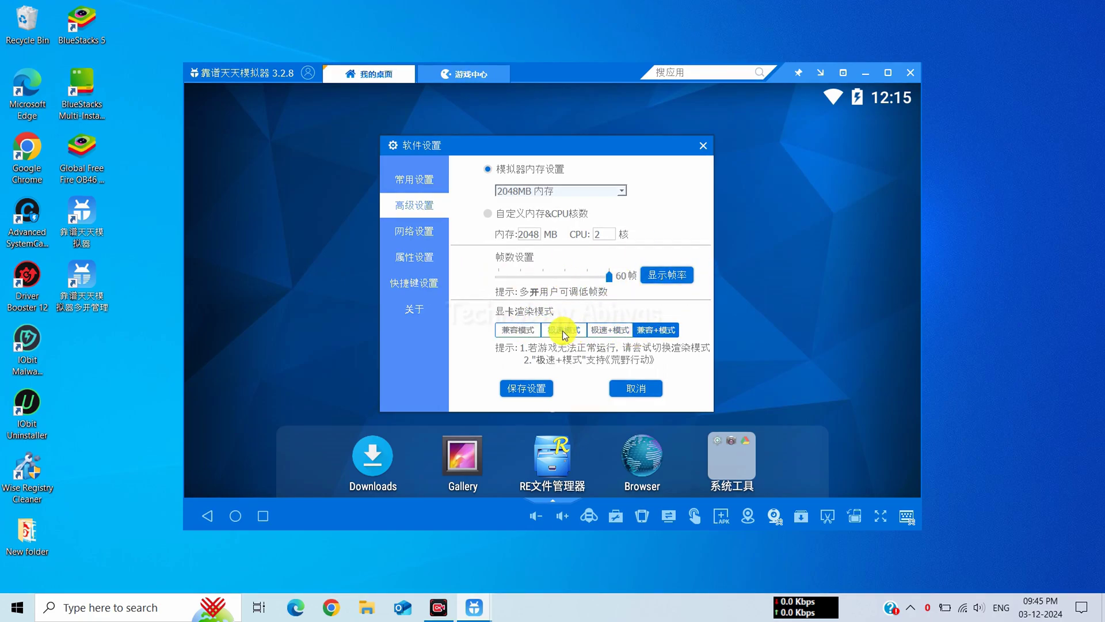
{"action": "left_click", "coordinate": [563, 330]}
Step: Generate a new IMEI in the device property settings and check the preset device model list
{"action": "left_click", "coordinate": [427, 230]}
{"action": "left_click", "coordinate": [427, 266]}
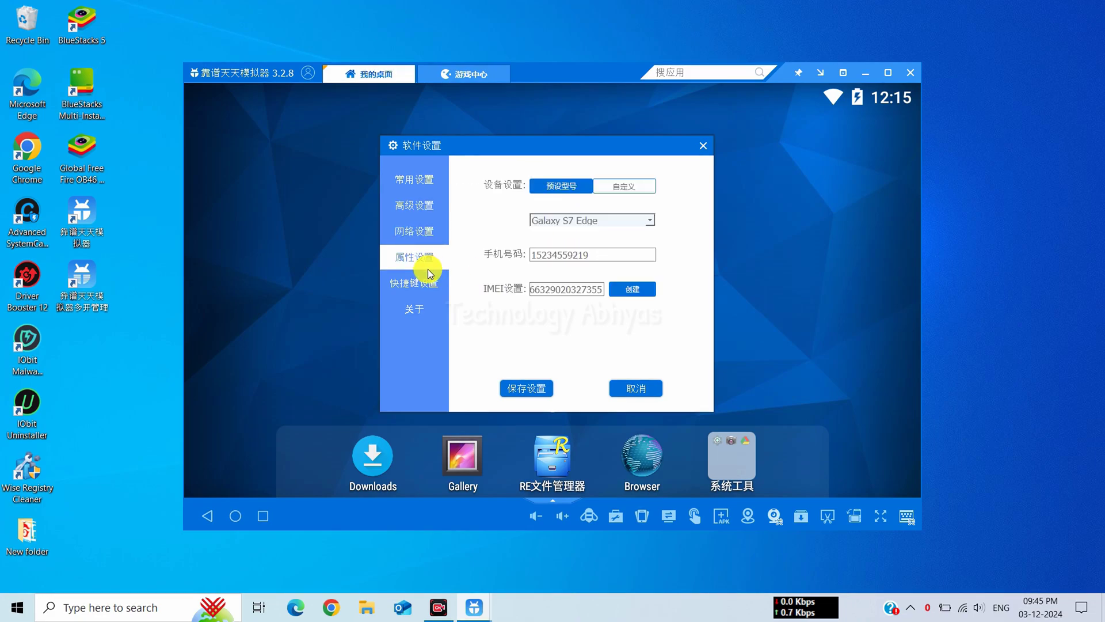
{"action": "left_click", "coordinate": [645, 294]}
{"action": "left_click", "coordinate": [647, 221]}
Step: Look through the shortcut key and About pages, and save the emulator settings
{"action": "left_click", "coordinate": [419, 283]}
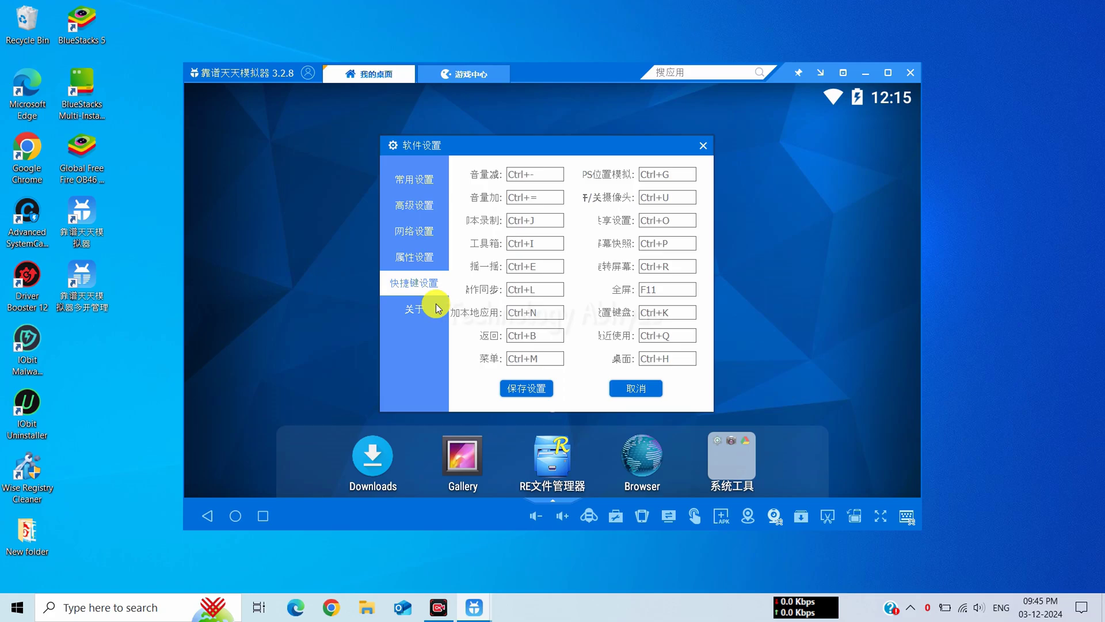
{"action": "left_click", "coordinate": [438, 308]}
{"action": "left_click", "coordinate": [523, 395]}
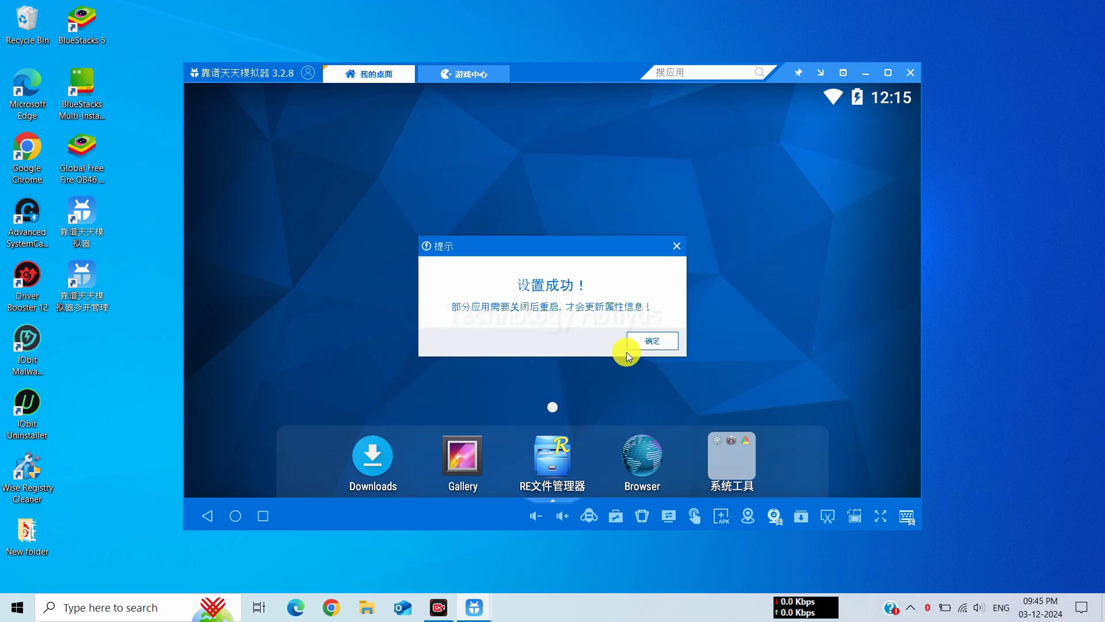
{"action": "left_click", "coordinate": [644, 343]}
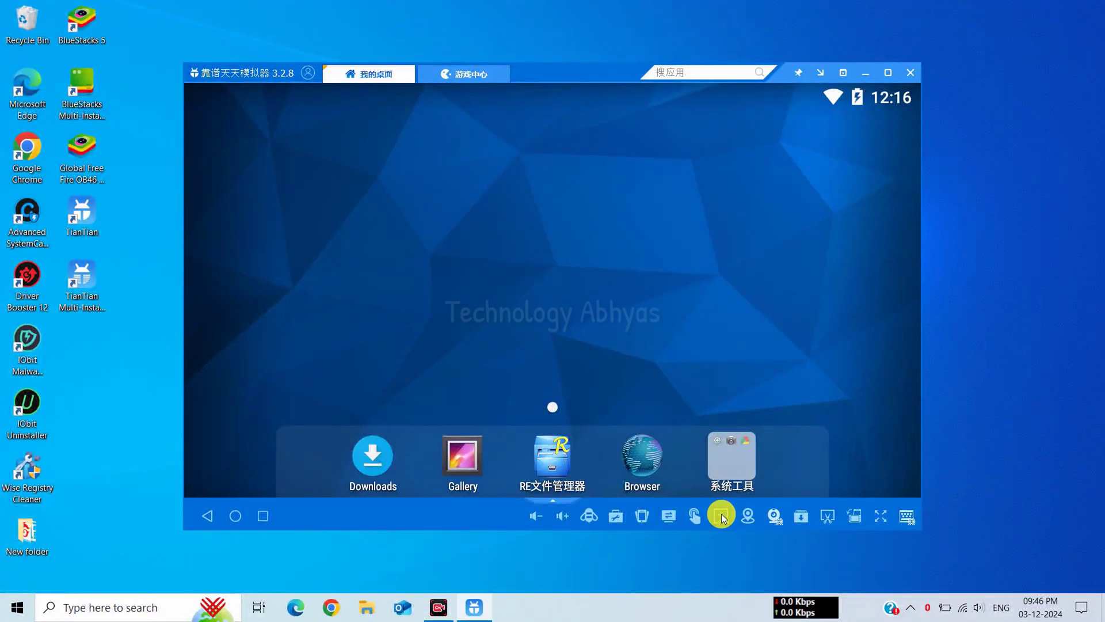
Step: Install the APK file "Global Free Fire OB46 New Update (apk)" from the Desktop folder into the emulator
{"action": "left_click", "coordinate": [722, 516]}
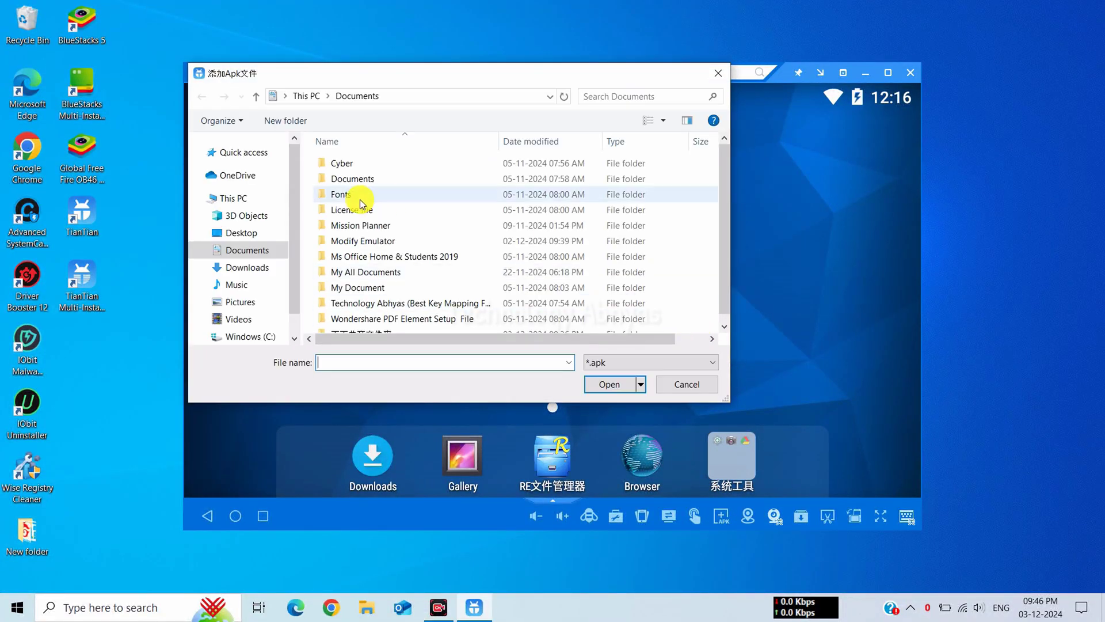
{"action": "left_click", "coordinate": [254, 233]}
{"action": "left_click", "coordinate": [449, 221]}
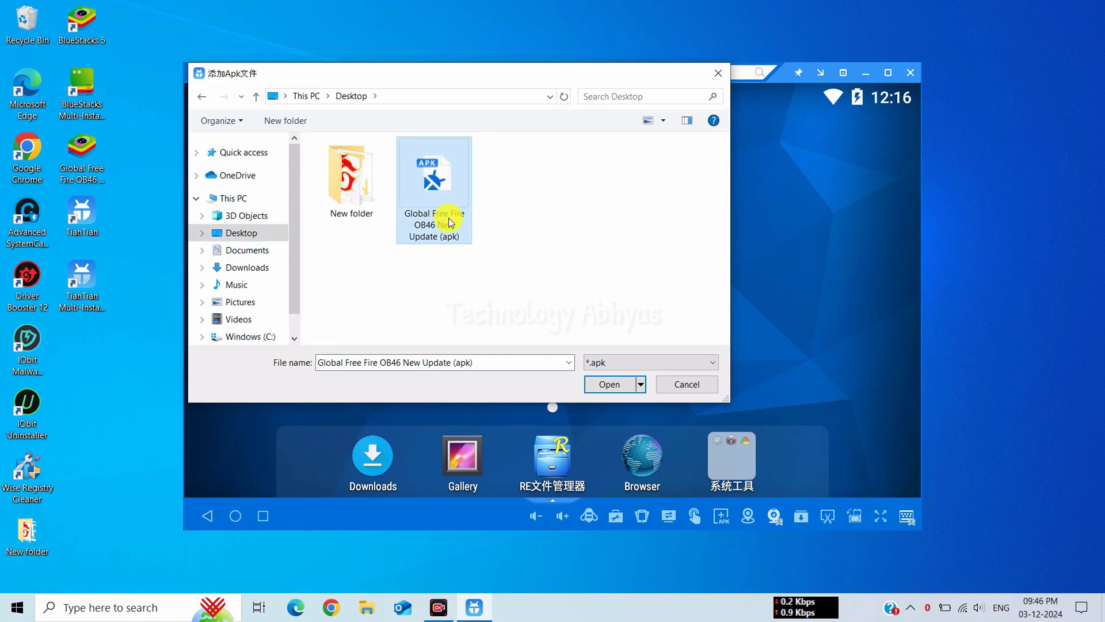
{"action": "left_click", "coordinate": [613, 390]}
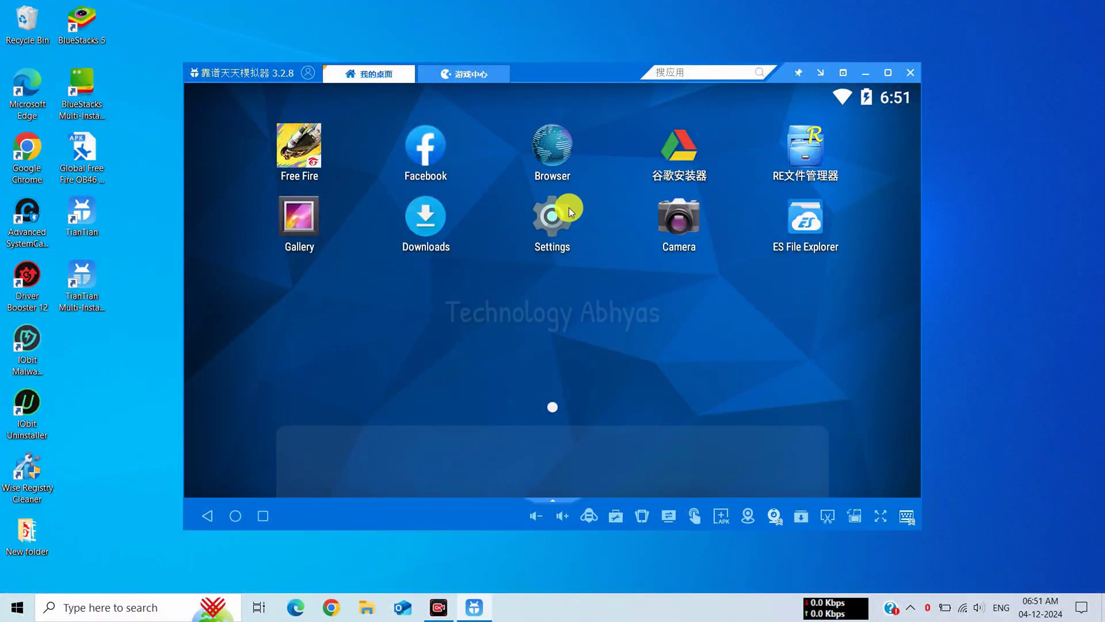
Step: Start adding a Facebook account in the Accounts section of the Android Settings app
{"action": "left_click", "coordinate": [568, 207]}
{"action": "scroll", "coordinate": [347, 203], "scroll_direction": "down", "scroll_amount": 1}
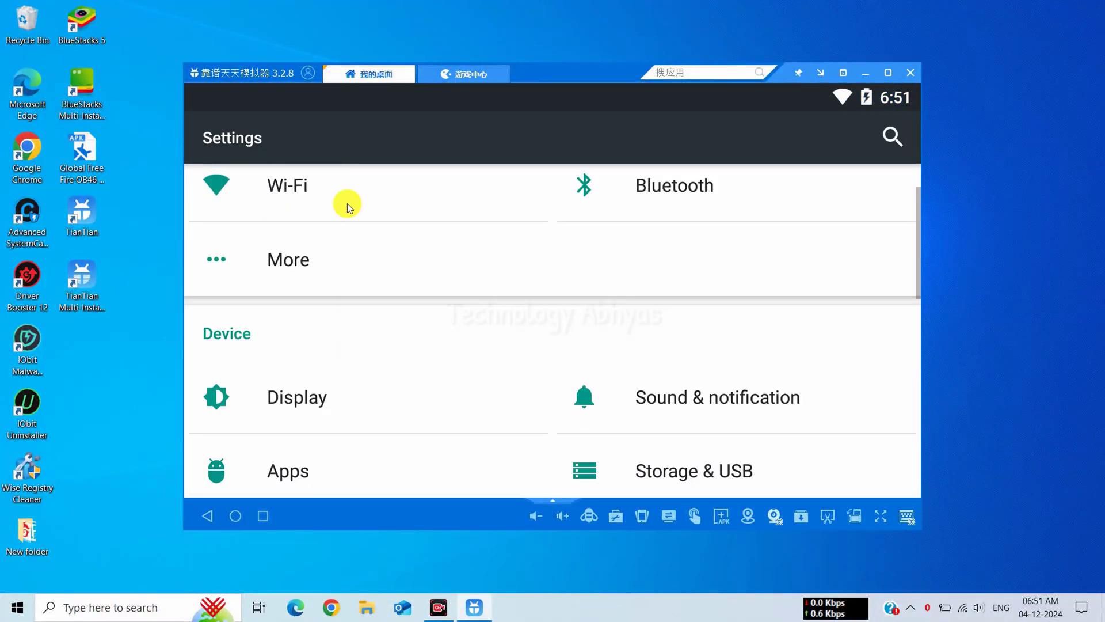
{"action": "scroll", "coordinate": [347, 202], "scroll_direction": "down", "scroll_amount": 5}
{"action": "left_click", "coordinate": [298, 383]}
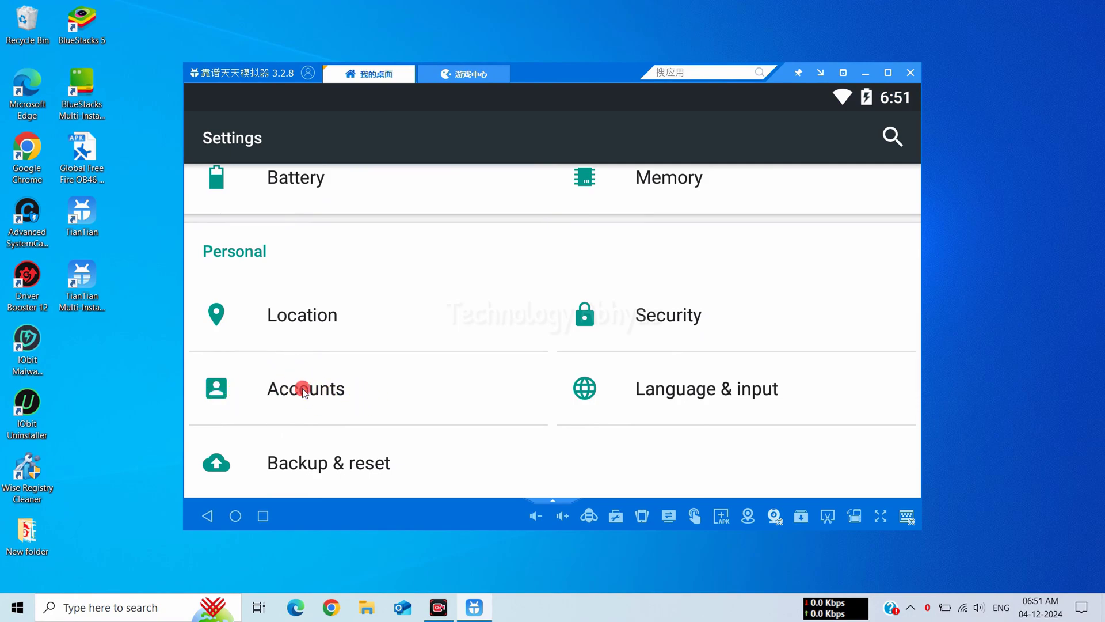
{"action": "left_click", "coordinate": [302, 388]}
{"action": "left_click", "coordinate": [373, 202]}
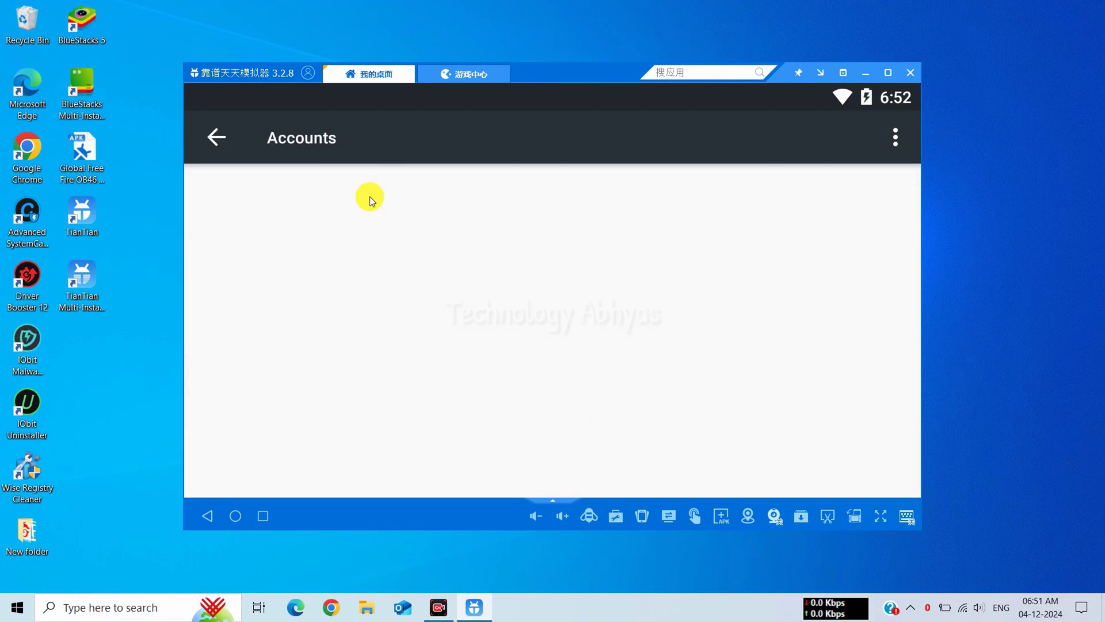
{"action": "left_click", "coordinate": [332, 257]}
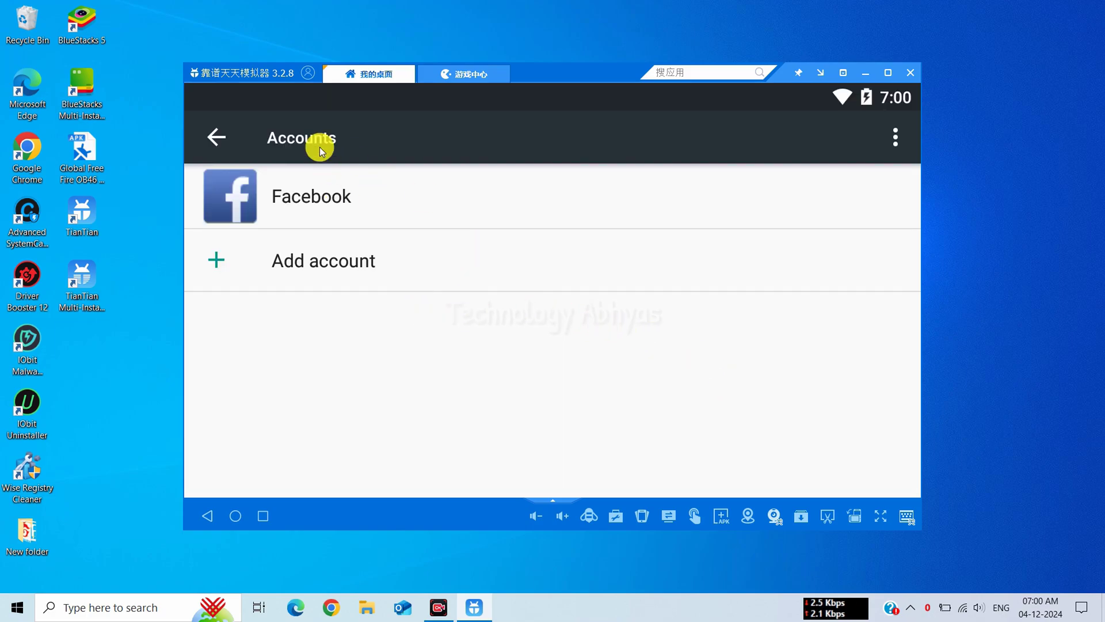
Step: Close all running apps, including Facebook, from the recent apps overview
{"action": "left_click", "coordinate": [263, 523]}
{"action": "left_click_drag", "start_coordinate": [406, 368], "coordinate": [1056, 382]}
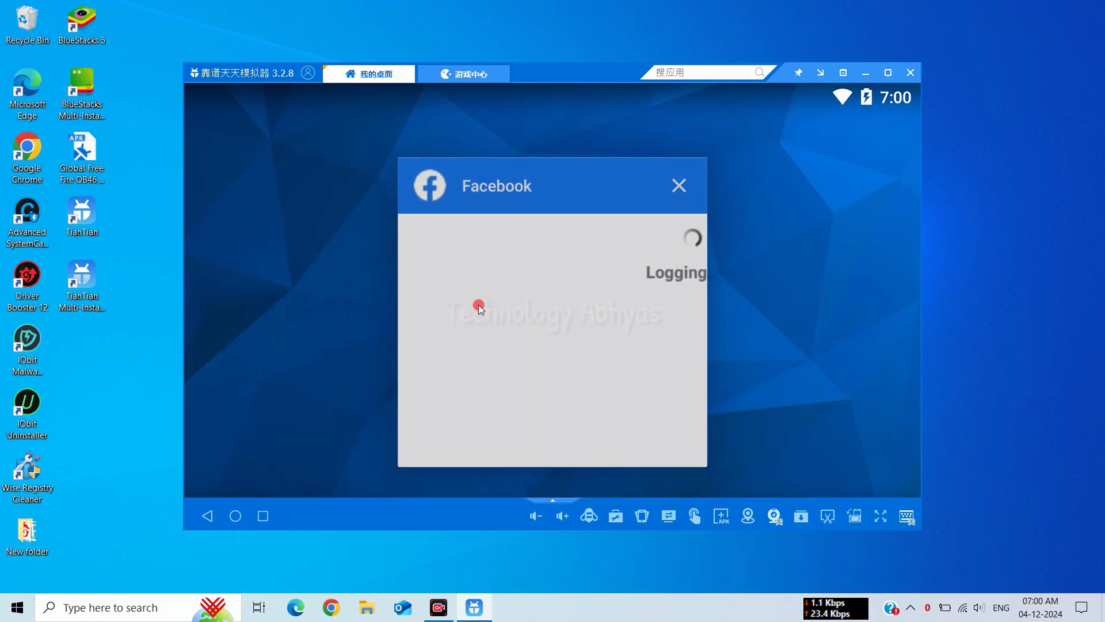
{"action": "left_click_drag", "start_coordinate": [479, 308], "coordinate": [815, 291]}
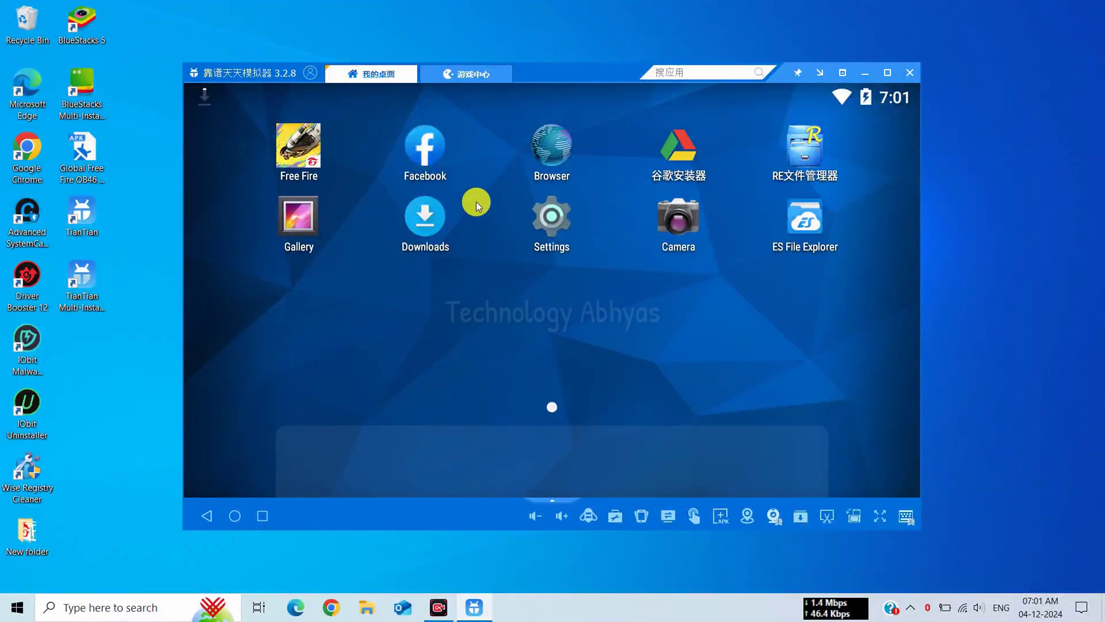
Step: Launch Free Fire, accept its terms, and sign in with Facebook after checking the other login options
{"action": "left_click", "coordinate": [298, 143]}
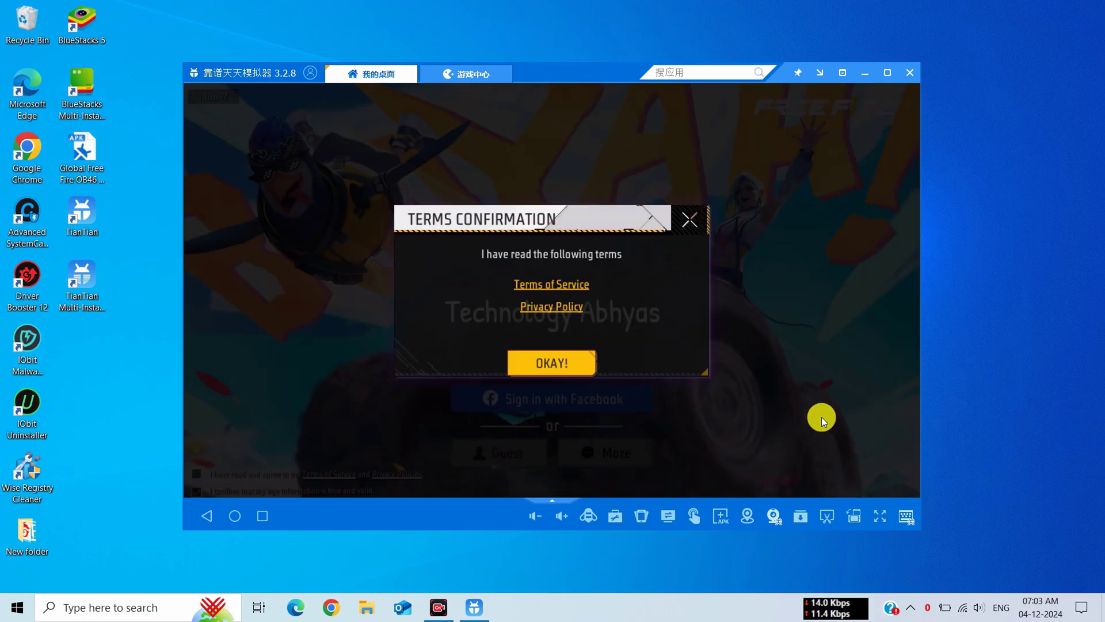
{"action": "left_click", "coordinate": [567, 358]}
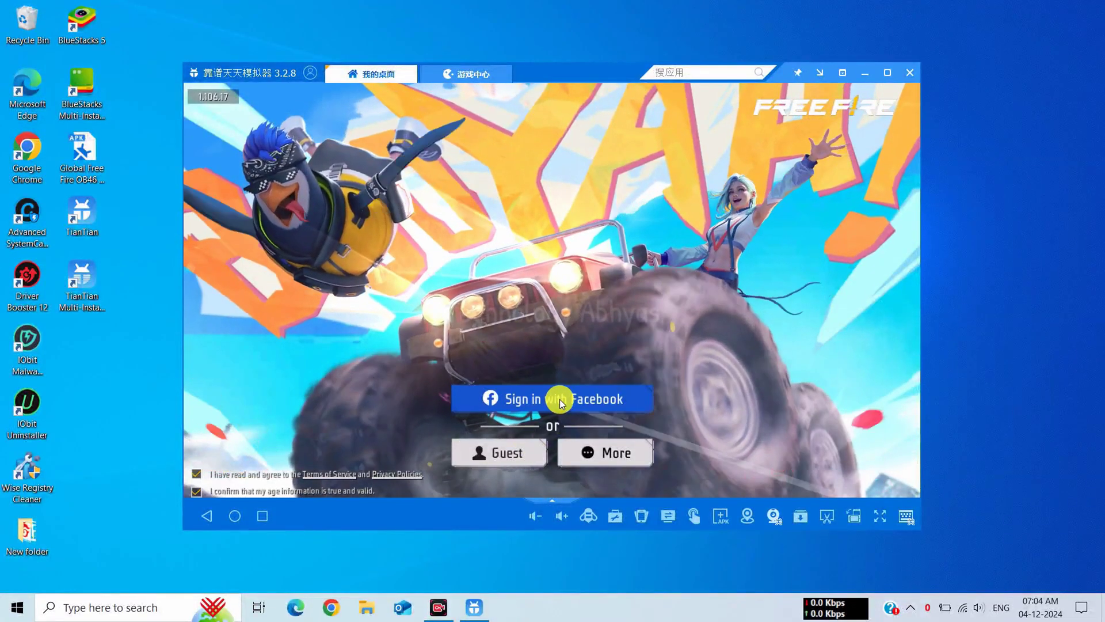
{"action": "left_click", "coordinate": [585, 460]}
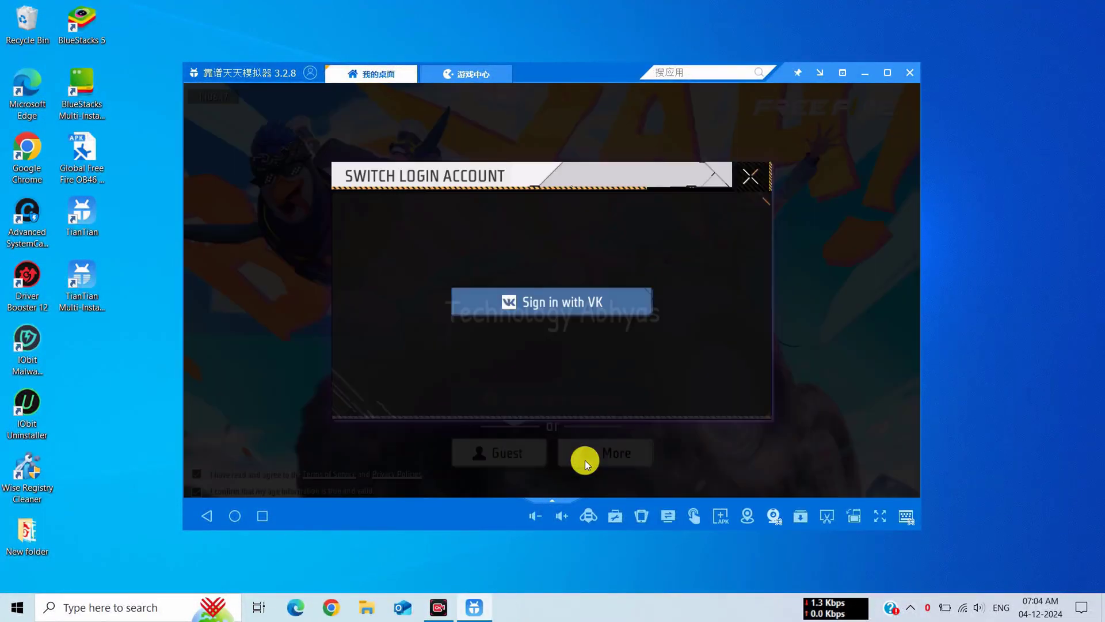
{"action": "left_click", "coordinate": [207, 512]}
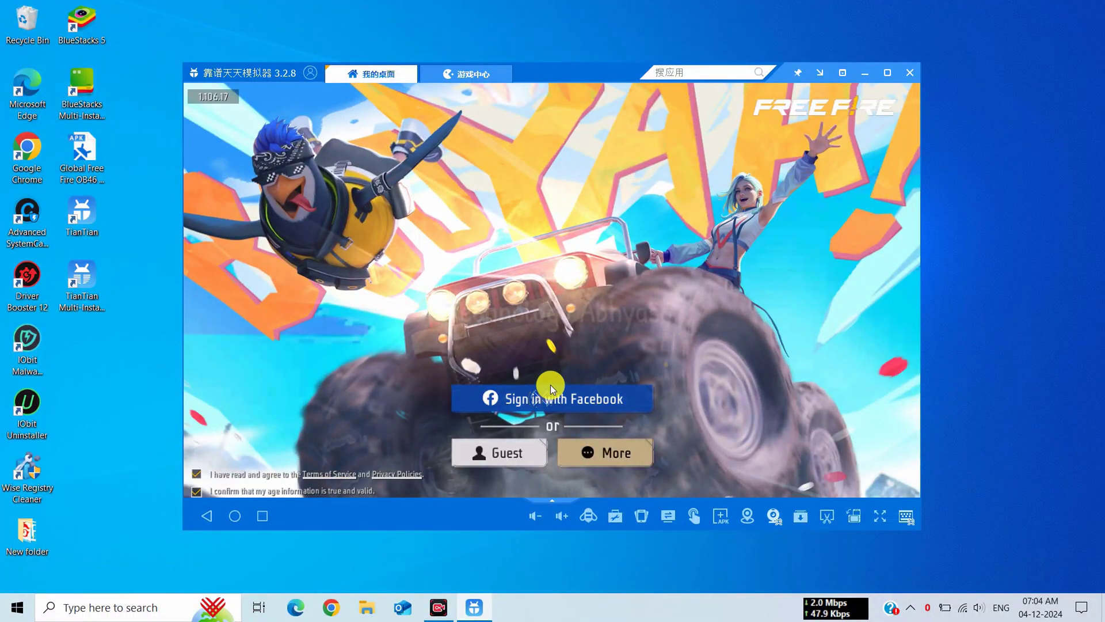
{"action": "left_click", "coordinate": [550, 384]}
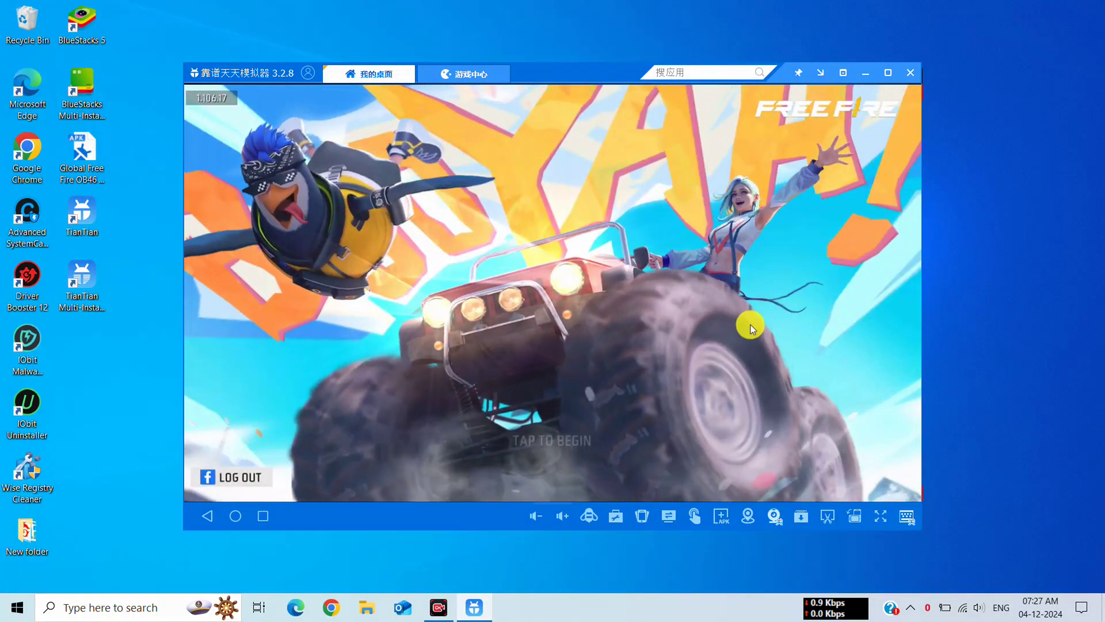
Step: Enter the game lobby, confirming the Free Fire India notice, and rotate the character
{"action": "left_click", "coordinate": [751, 328]}
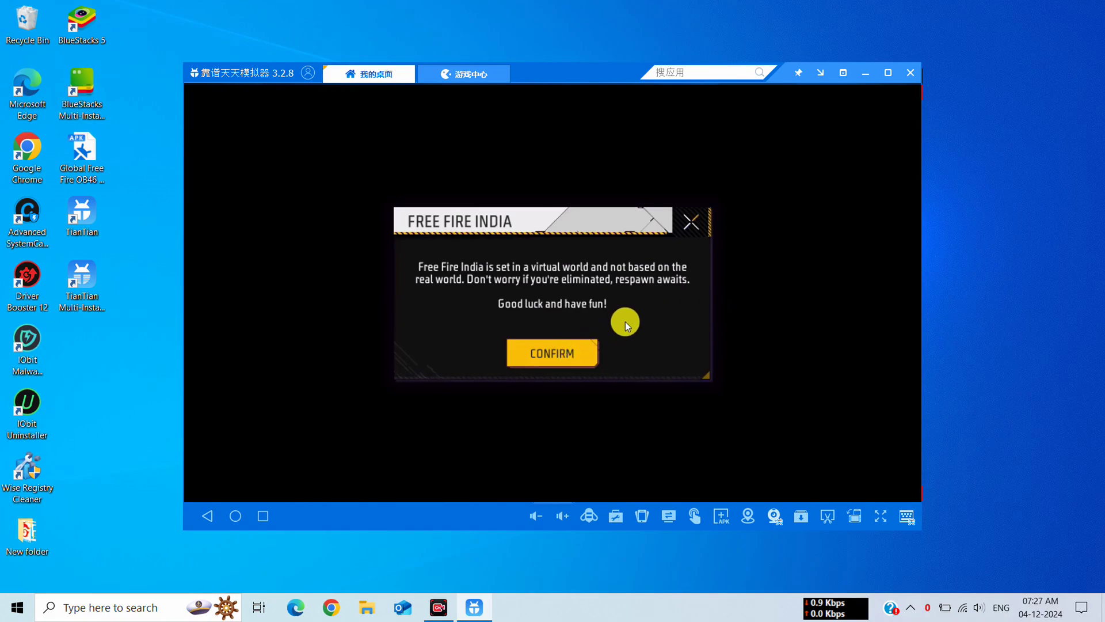
{"action": "left_click", "coordinate": [584, 353]}
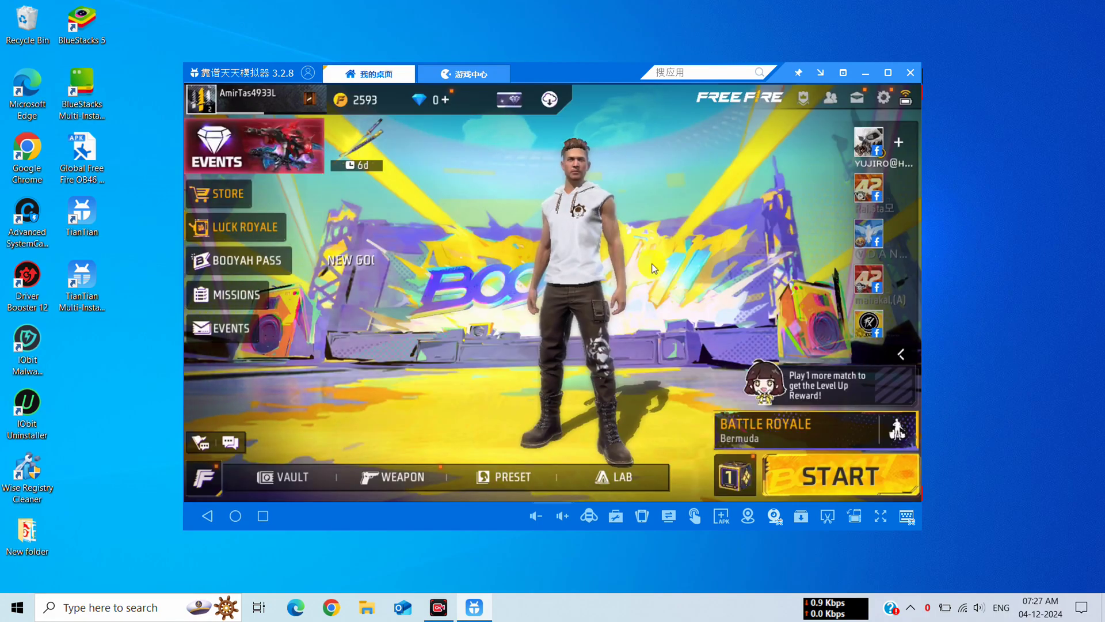
{"action": "left_click_drag", "start_coordinate": [584, 232], "coordinate": [624, 231]}
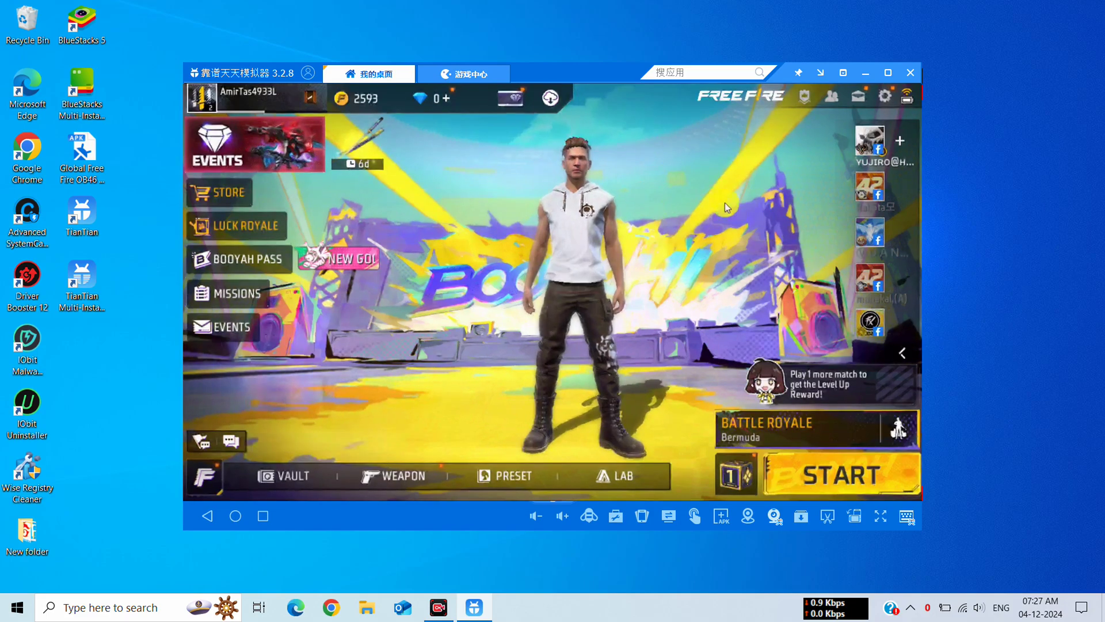
Step: Set the game's sensitivity to General 117, Red Dot 50, 2x Scope 103, 4x Scope 38, Sniper Scope 75 and Free Look 189
{"action": "left_click", "coordinate": [885, 97]}
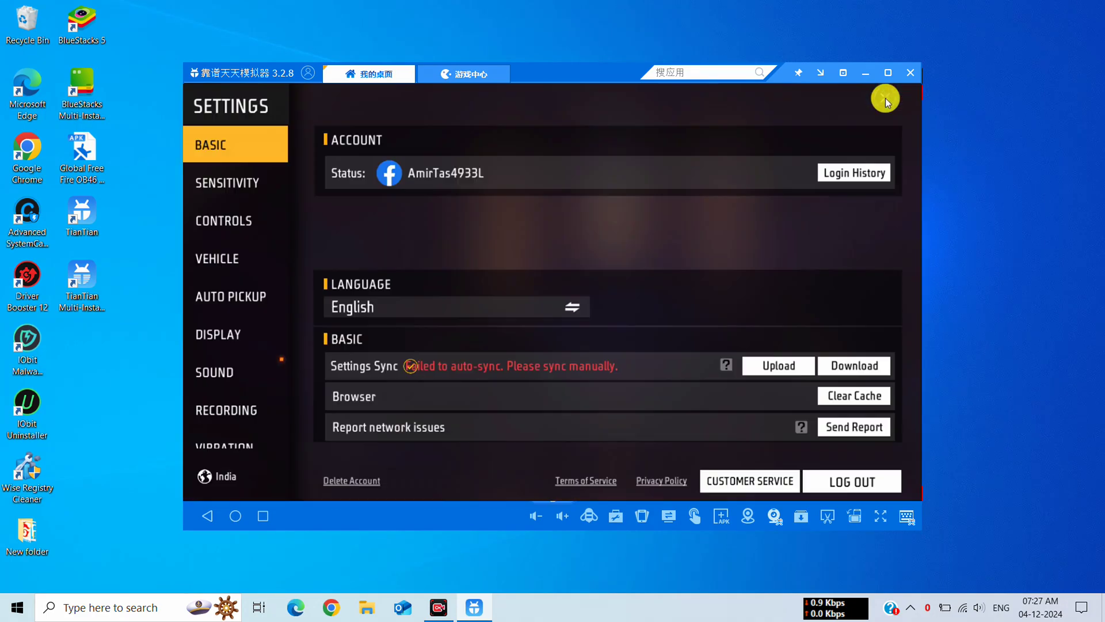
{"action": "left_click", "coordinate": [280, 179]}
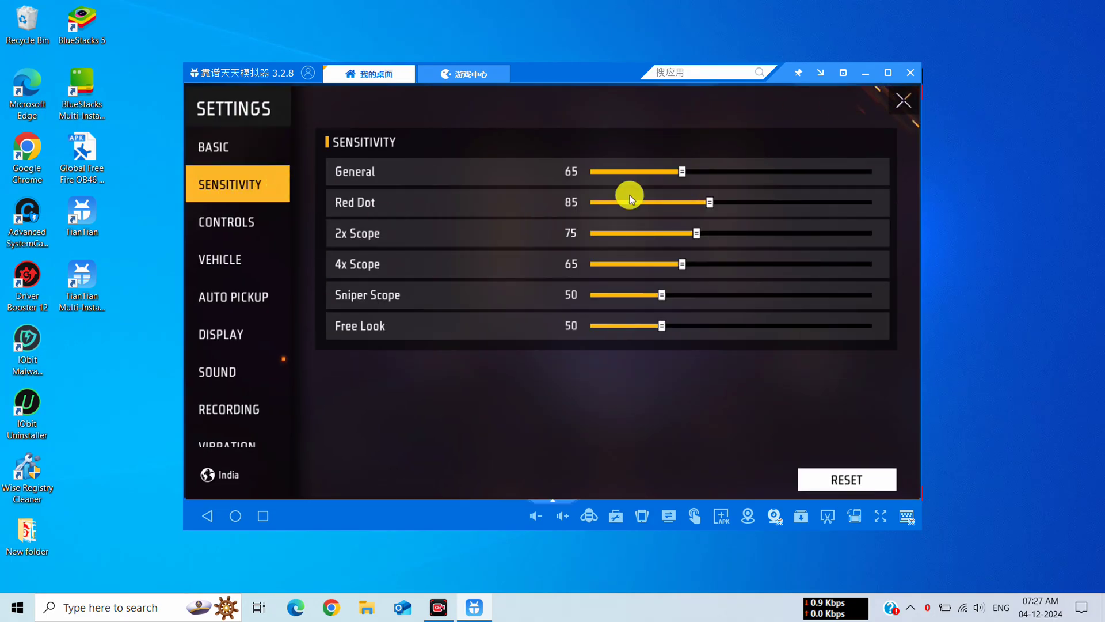
Step: In the game's controls, turn on Quick Weapon Switch, Quick Reload, Reload Progress on Crosshair and Auto Switch Gun, and set Item Finder to Always On
{"action": "left_click", "coordinate": [249, 219]}
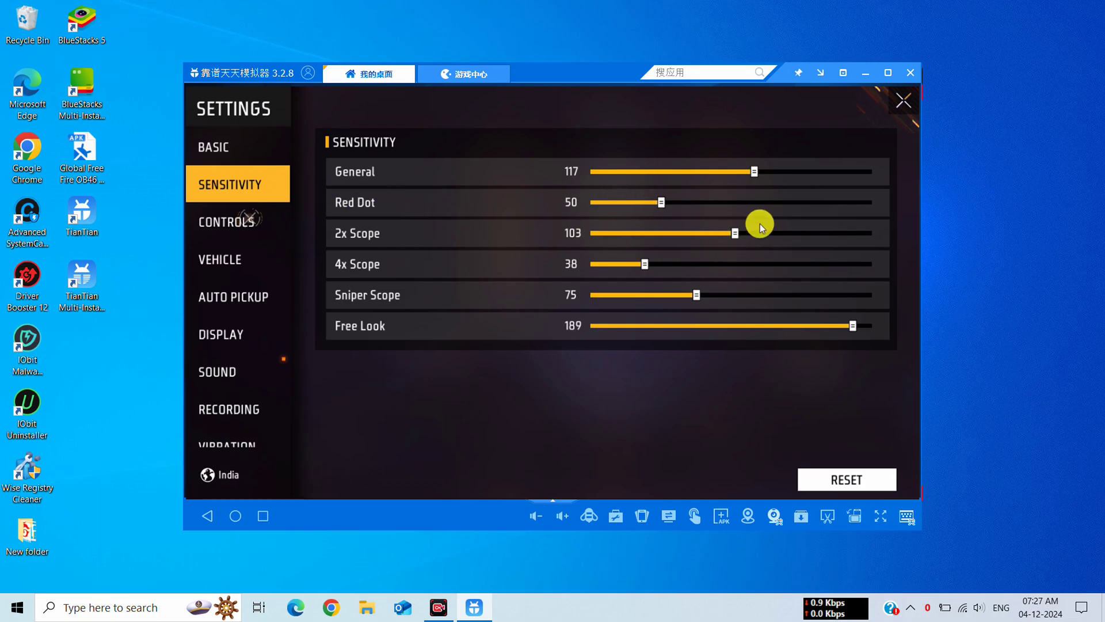
{"action": "left_click", "coordinate": [840, 304]}
{"action": "left_click", "coordinate": [849, 333]}
{"action": "left_click", "coordinate": [838, 362]}
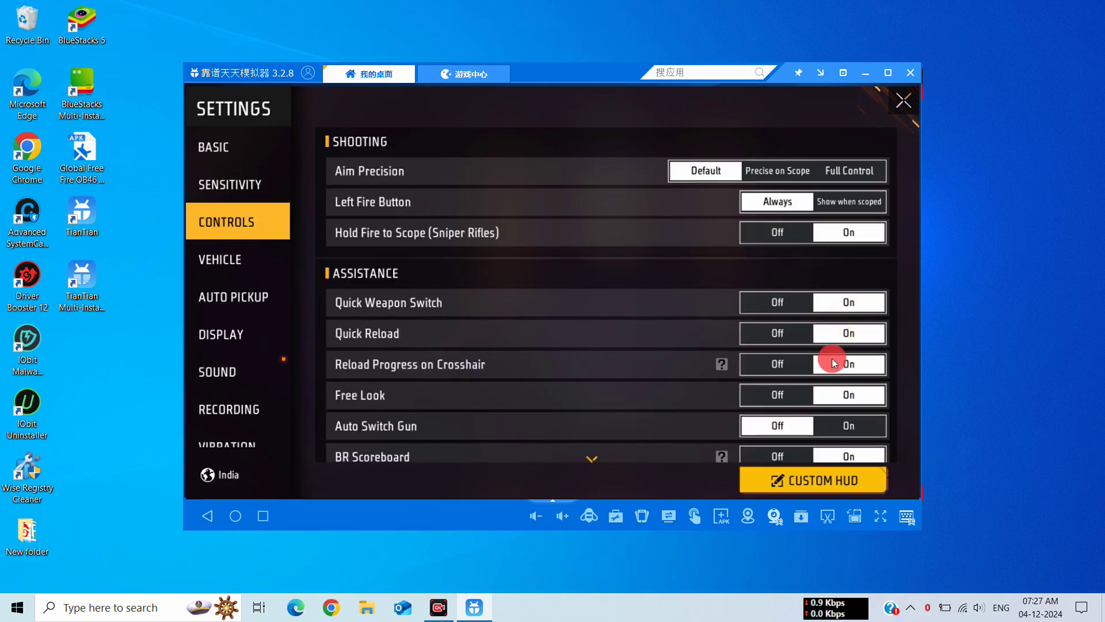
{"action": "scroll", "coordinate": [829, 346], "scroll_direction": "down", "scroll_amount": 3}
{"action": "left_click", "coordinate": [827, 262]}
{"action": "left_click", "coordinate": [703, 344]}
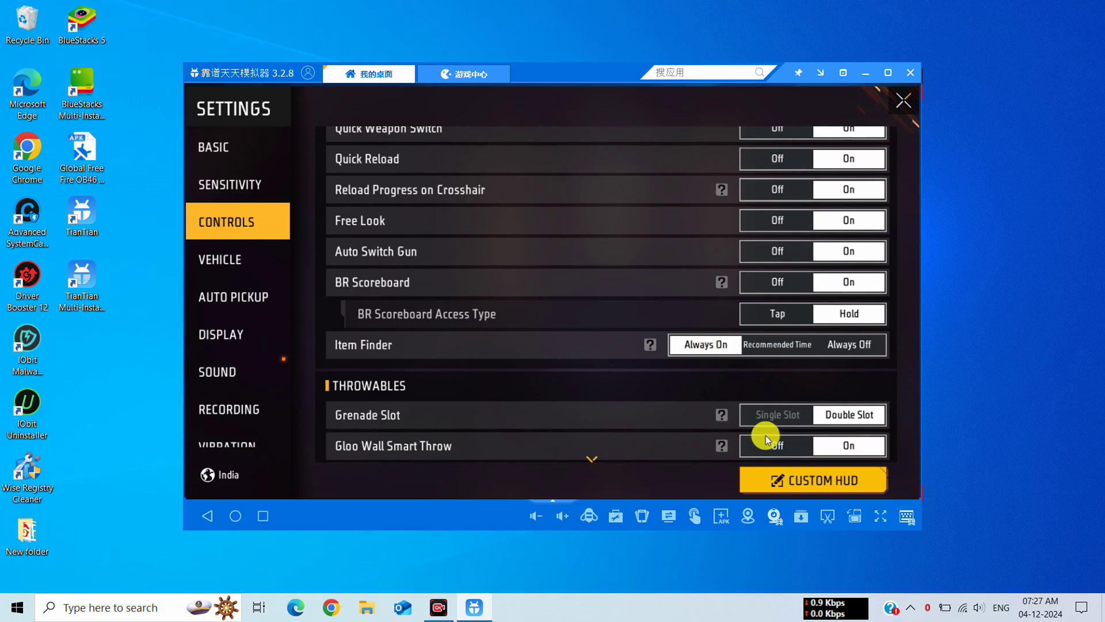
Step: In the controls settings, set Grenade Slot to Single Slot, turn off Gloo Wall Smart Throw, and set Run Mode to Classic
{"action": "left_click", "coordinate": [777, 414]}
{"action": "left_click", "coordinate": [777, 445]}
{"action": "scroll", "coordinate": [777, 345], "scroll_direction": "down", "scroll_amount": 4}
{"action": "left_click", "coordinate": [713, 321]}
Step: Set both In-game Tips and Elimination Notifications to Simplified in the notification controls
{"action": "left_click", "coordinate": [829, 409]}
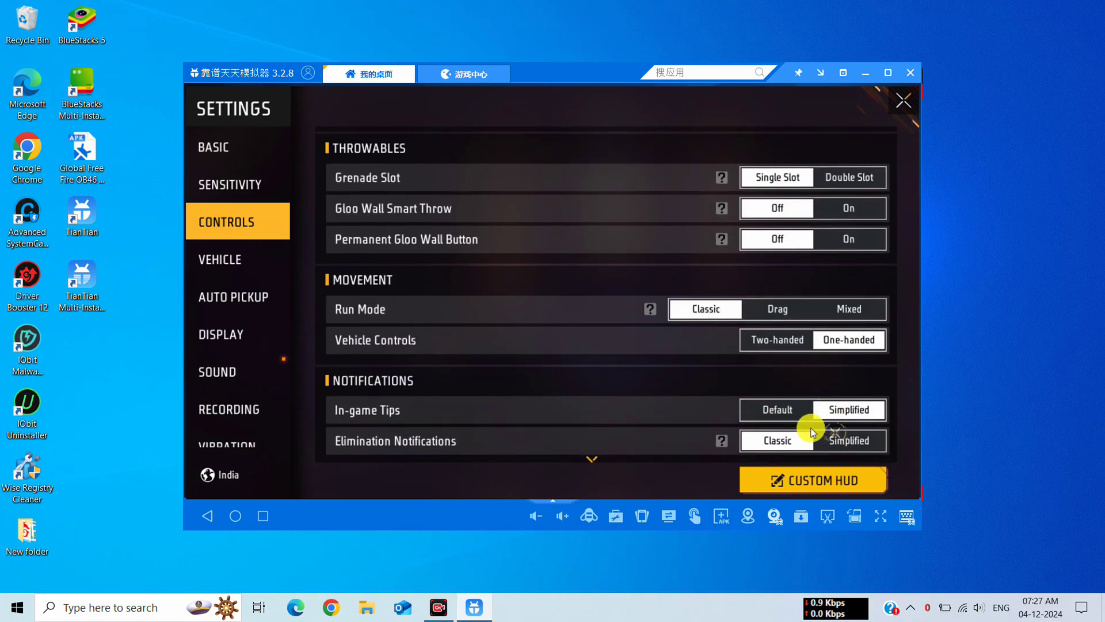
{"action": "left_click", "coordinate": [845, 441]}
{"action": "scroll", "coordinate": [817, 356], "scroll_direction": "down", "scroll_amount": 3}
{"action": "left_click", "coordinate": [836, 347]}
Step: Check the vehicle controls and set Auto Pickup Speed to Fast in the auto pickup settings
{"action": "left_click", "coordinate": [262, 259]}
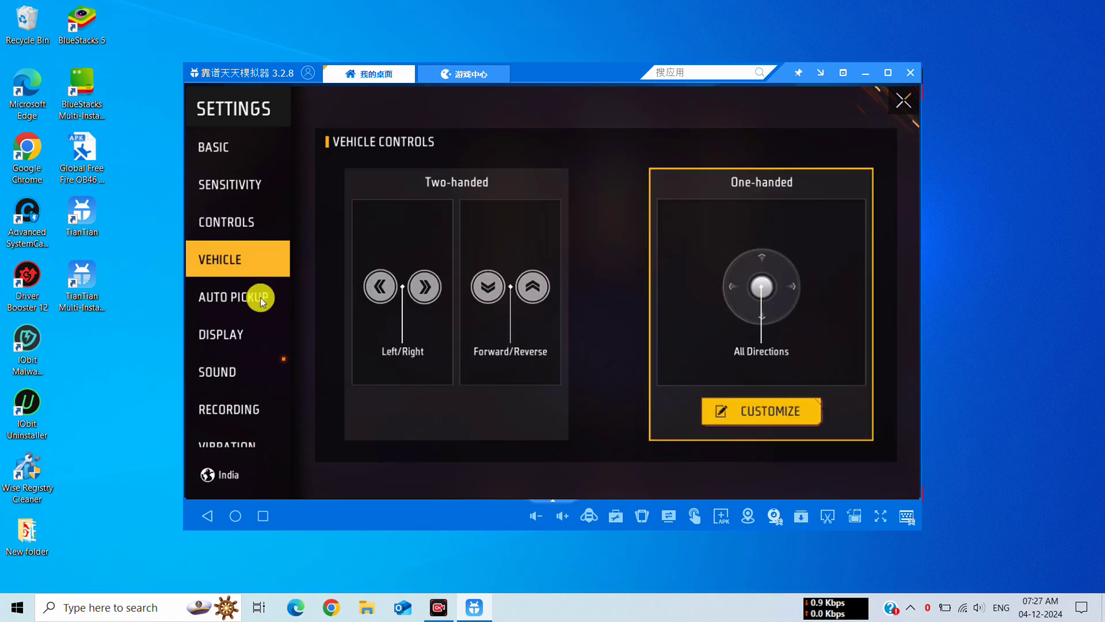
{"action": "left_click", "coordinate": [233, 297]}
{"action": "left_click", "coordinate": [847, 442]}
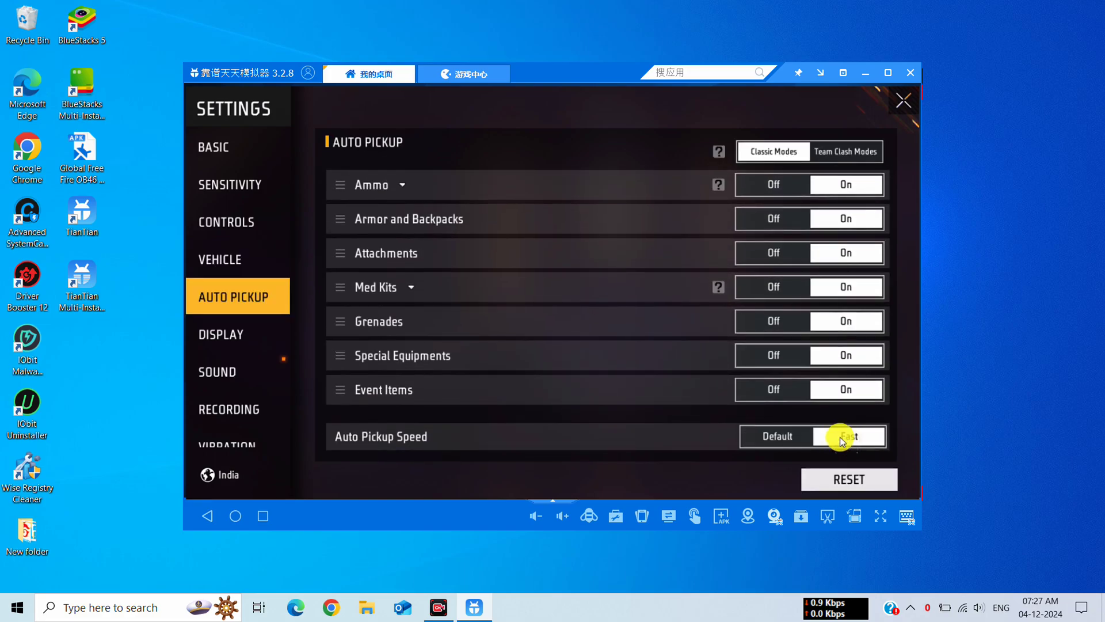
Step: Set the display Graphics to Standard and turn on Replay in the recording settings
{"action": "left_click", "coordinate": [262, 344]}
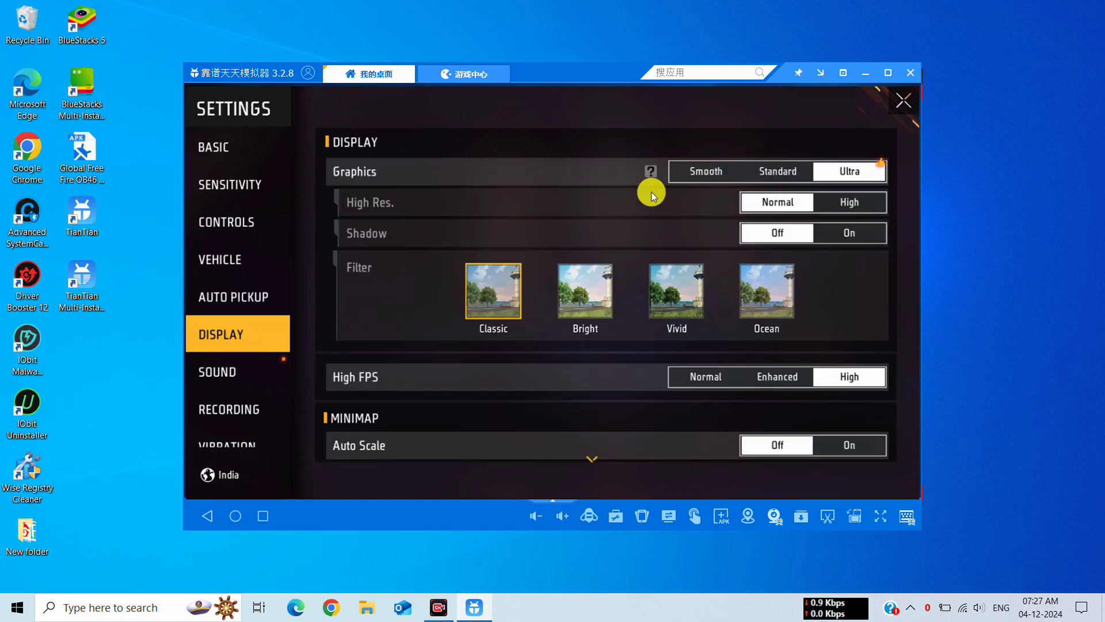
{"action": "left_click", "coordinate": [777, 172]}
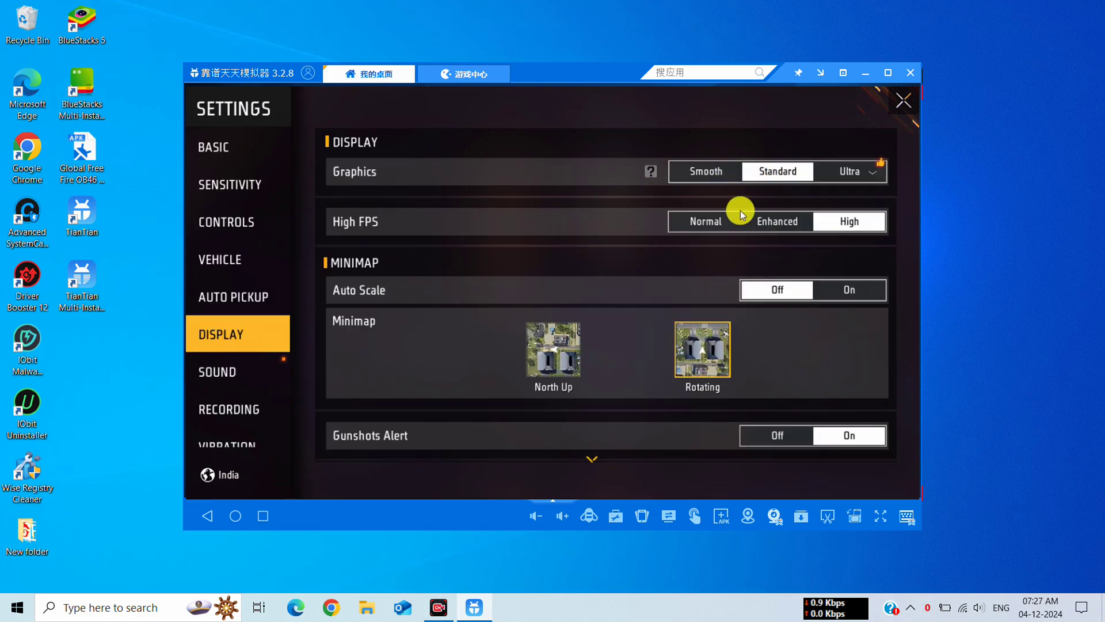
{"action": "left_click", "coordinate": [230, 380]}
{"action": "left_click", "coordinate": [242, 410]}
{"action": "left_click", "coordinate": [829, 172]}
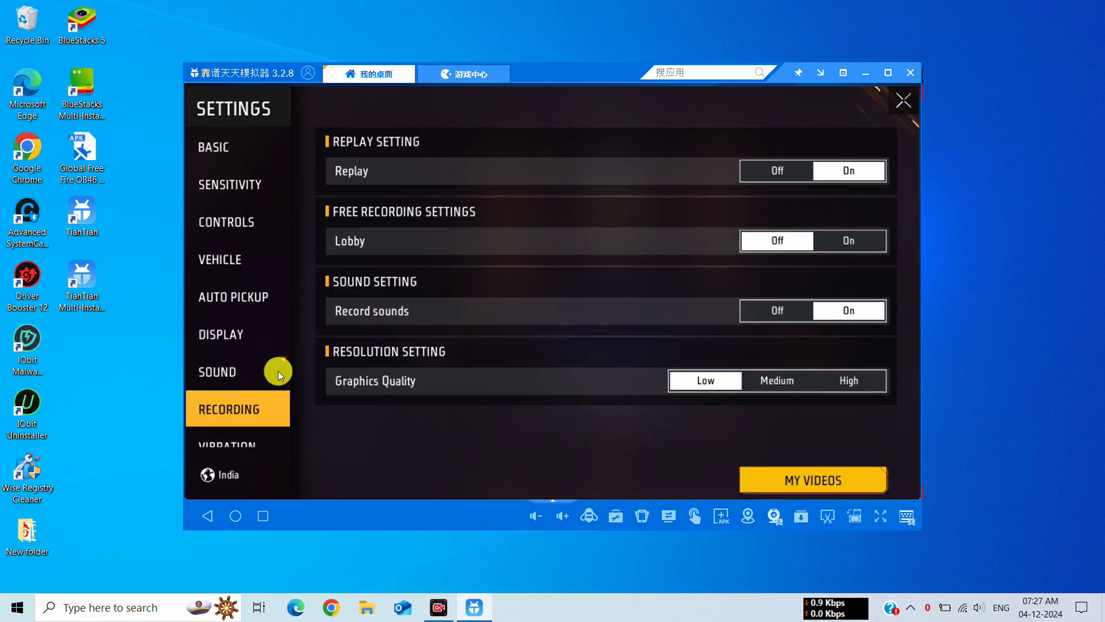
Step: Check the phone vibration settings, close the game settings, and return to the character in the lobby
{"action": "left_click", "coordinate": [242, 446]}
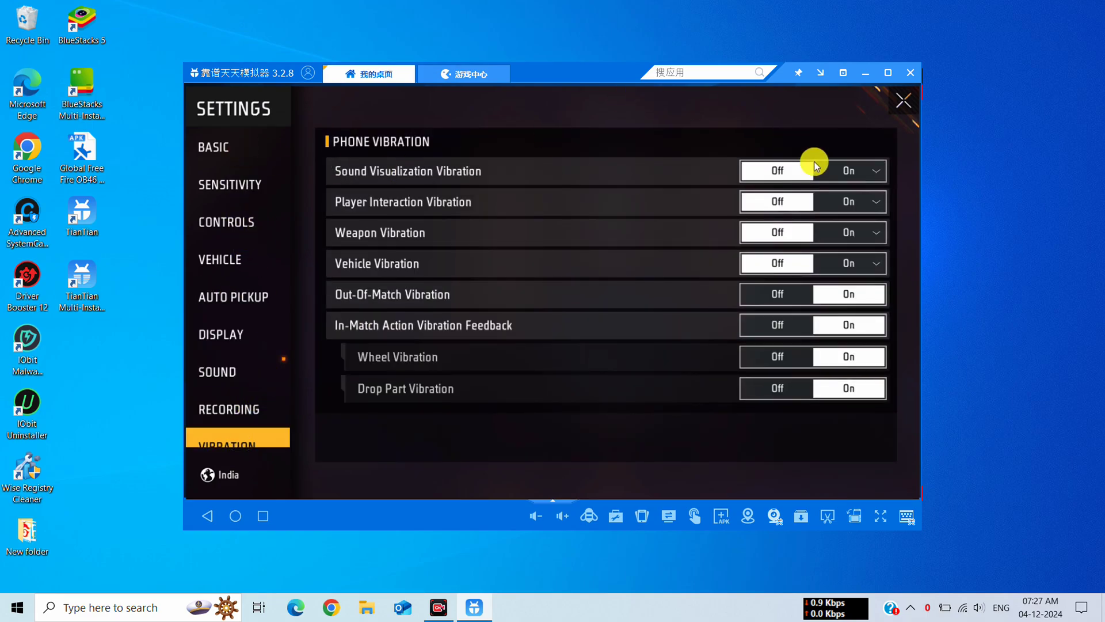
{"action": "left_click", "coordinate": [893, 108]}
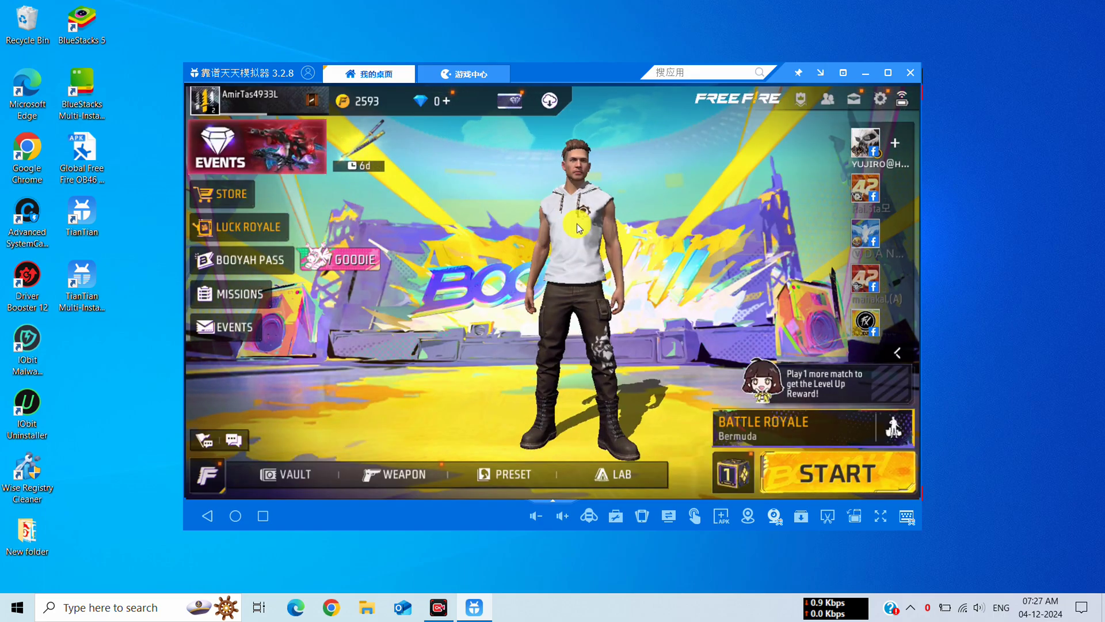
{"action": "left_click", "coordinate": [566, 194]}
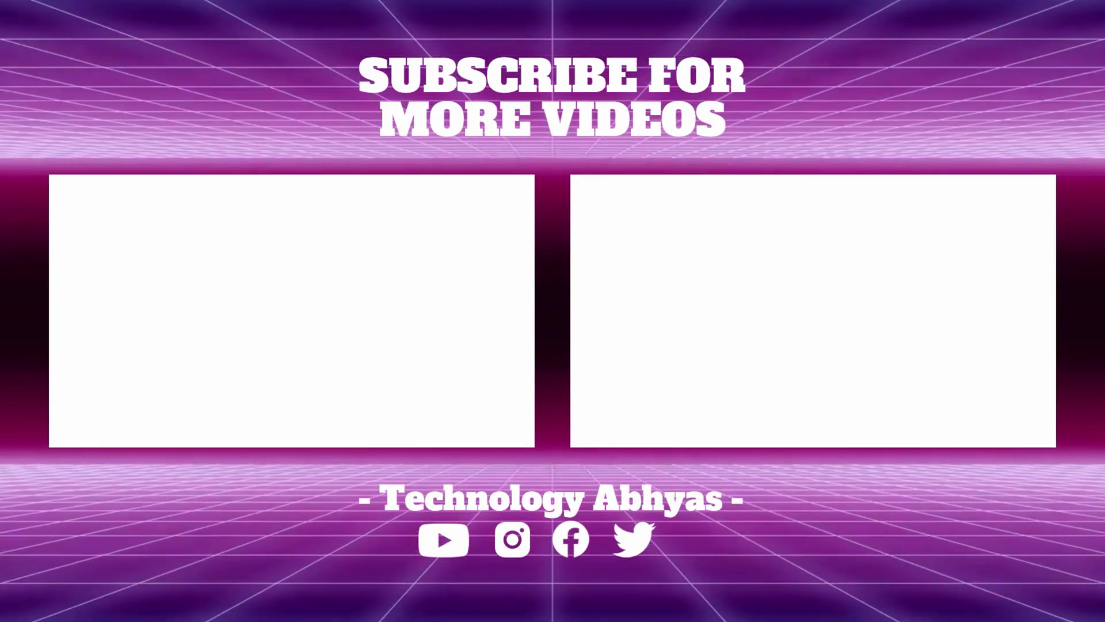